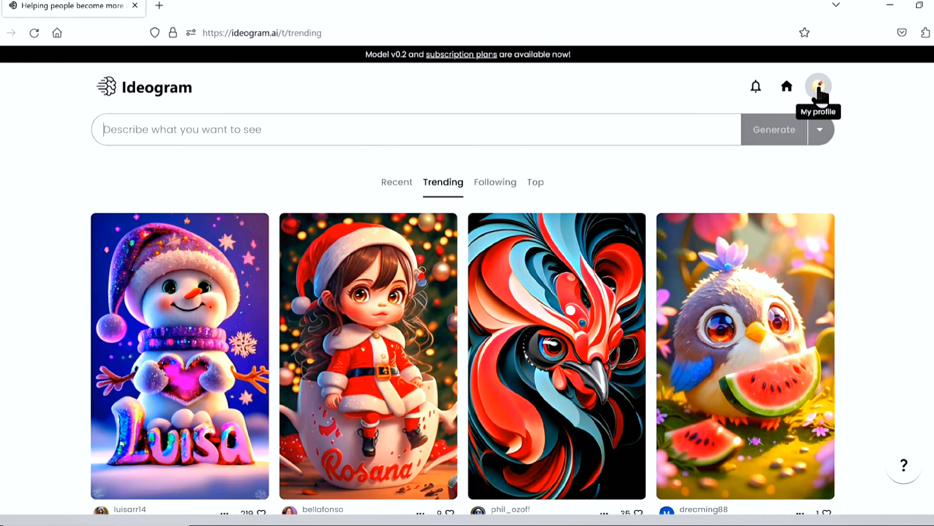
Open the account's profile page and browse the previously generated Thrive Tuber logos
left_click(820, 90)
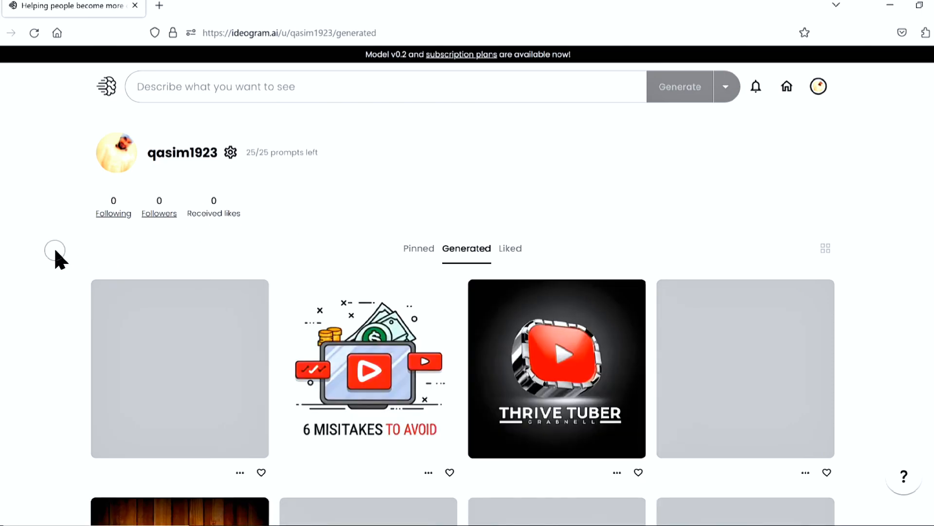
scroll(55, 274, "down", 8)
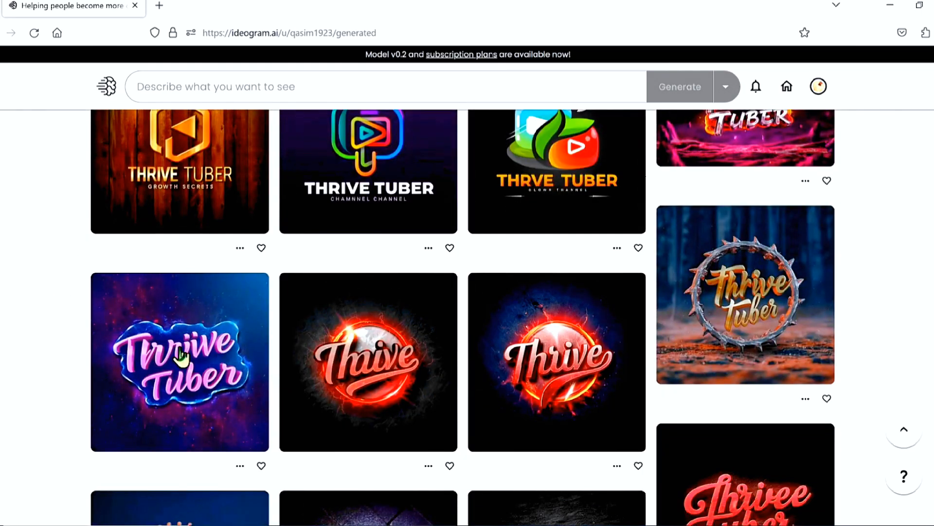
middle_click(94, 316)
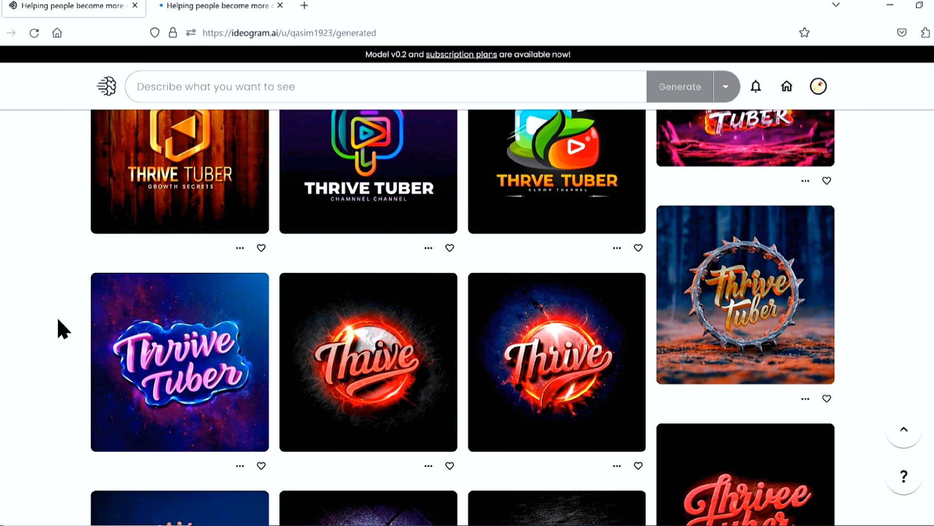
left_click(280, 5)
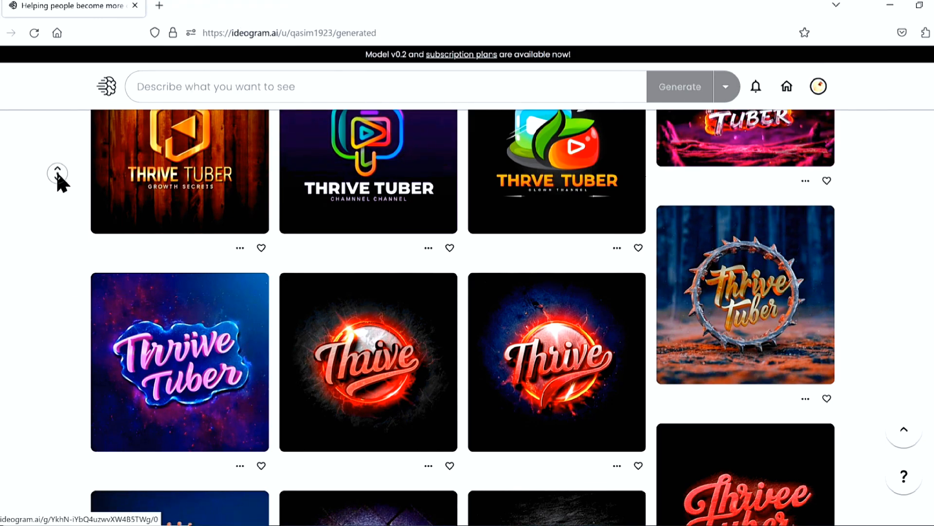
scroll(57, 185, "down", 5)
Open the gear-ringed "Thrive Tubler" logo to view its prompt and variants, and return to the generated gallery
left_click(164, 287)
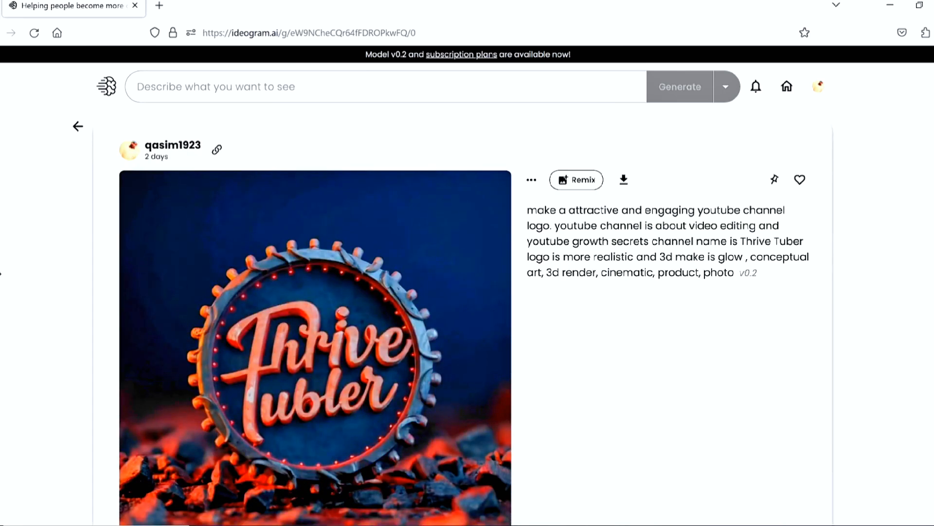
scroll(2, 285, "down", 3)
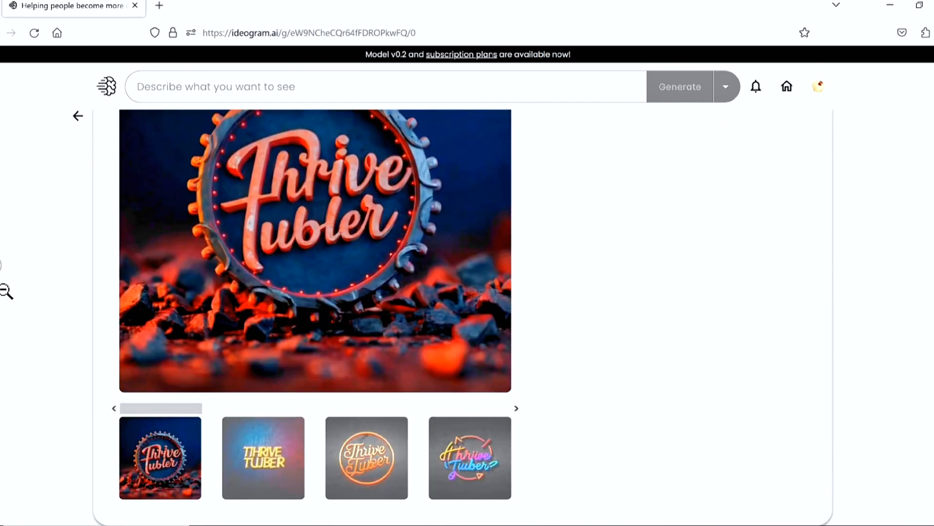
left_click(78, 115)
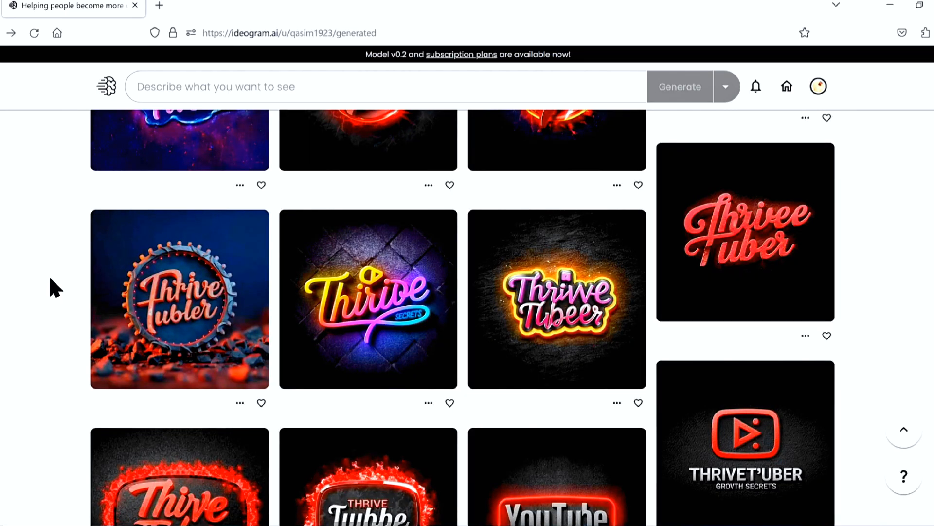
scroll(49, 275, "up", 5)
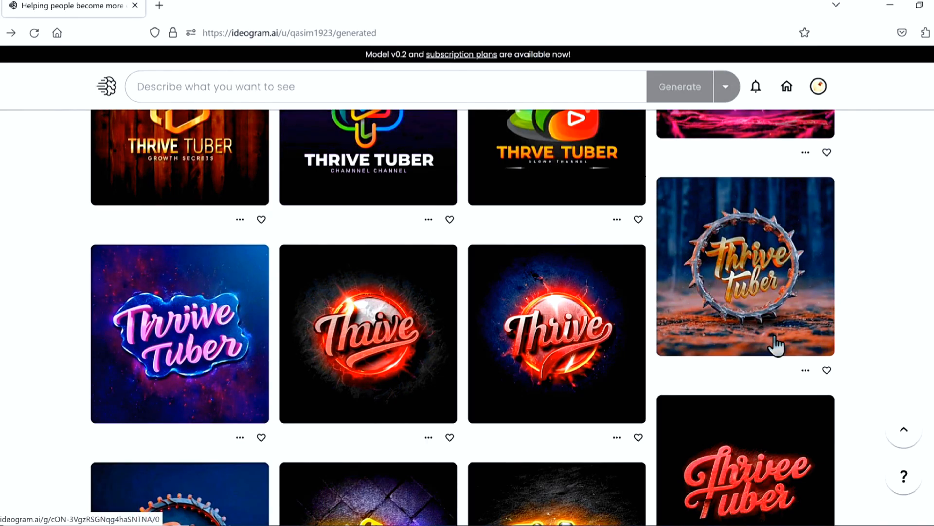
Open the golden "Thrive Tuber" logo with the thorned ring and view its other variants
left_click(774, 336)
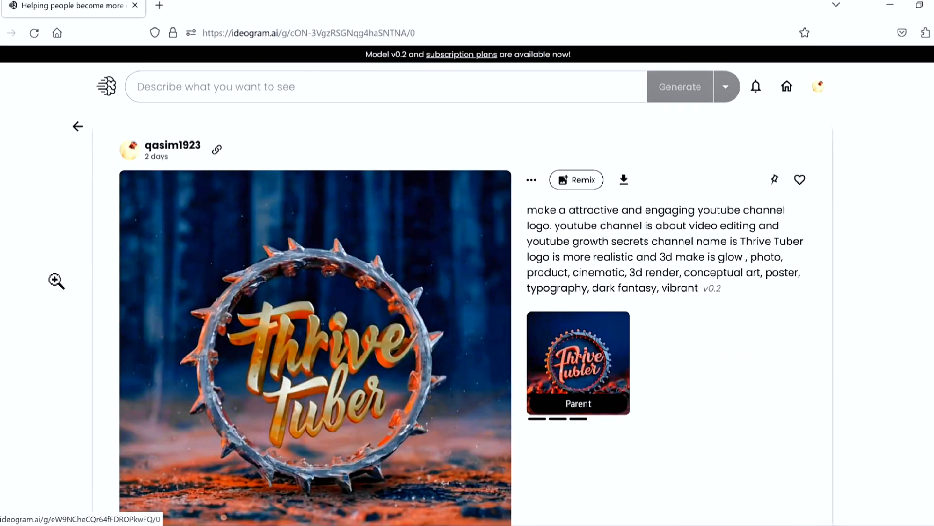
scroll(55, 292, "down", 3)
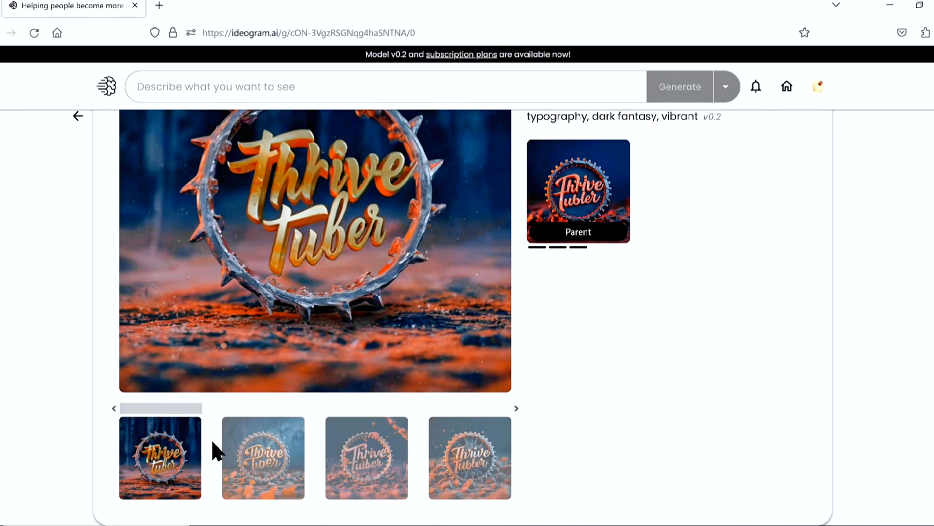
left_click(254, 460)
left_click(373, 504)
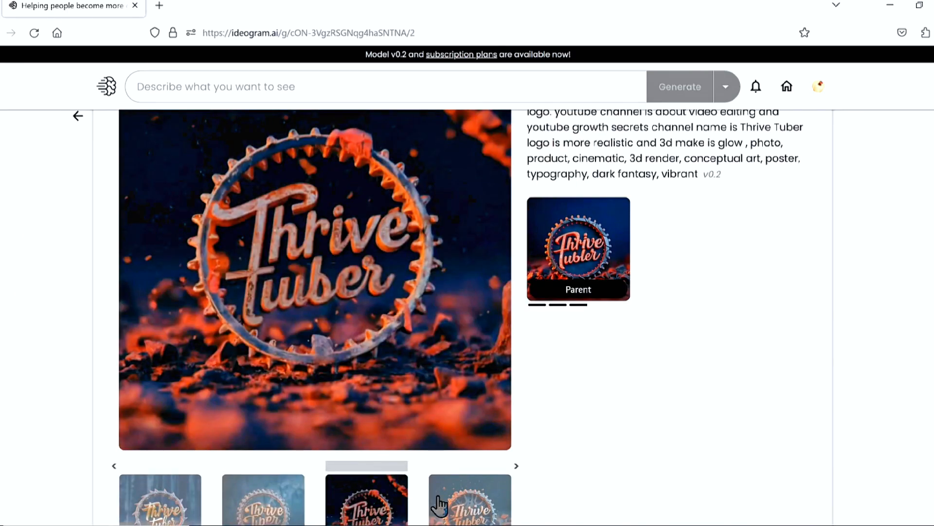
left_click(448, 506)
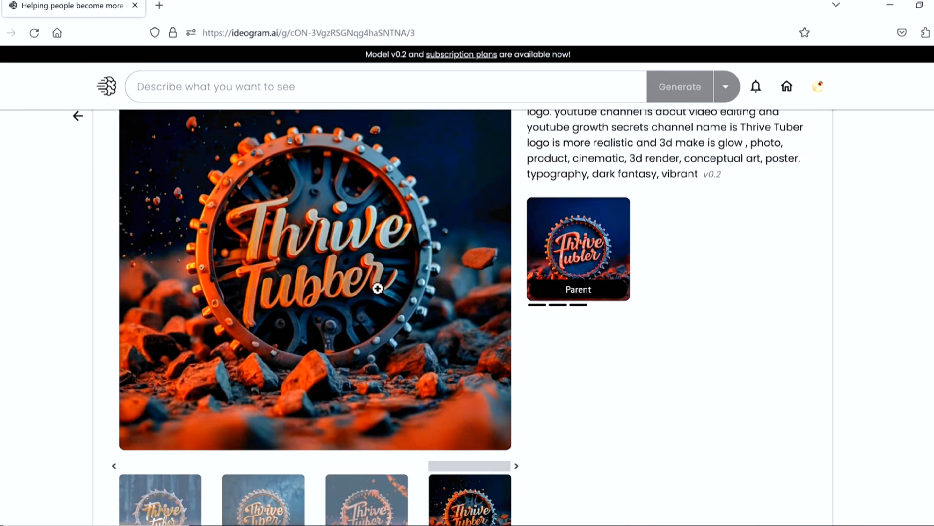
left_click(923, 261)
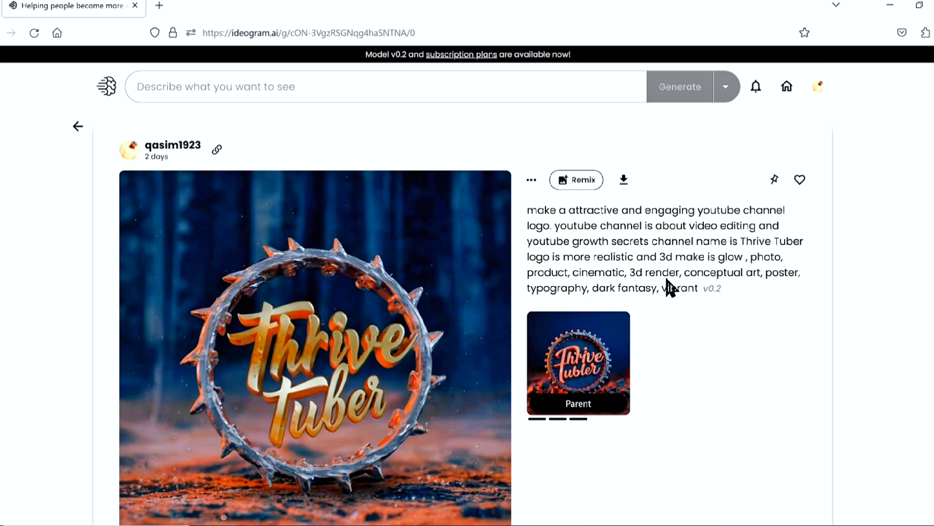
Copy the full prompt text of the thorned-ring Thrive Tuber logo into the image description field
left_click_drag(699, 288, 534, 224)
key("ctrl+c")
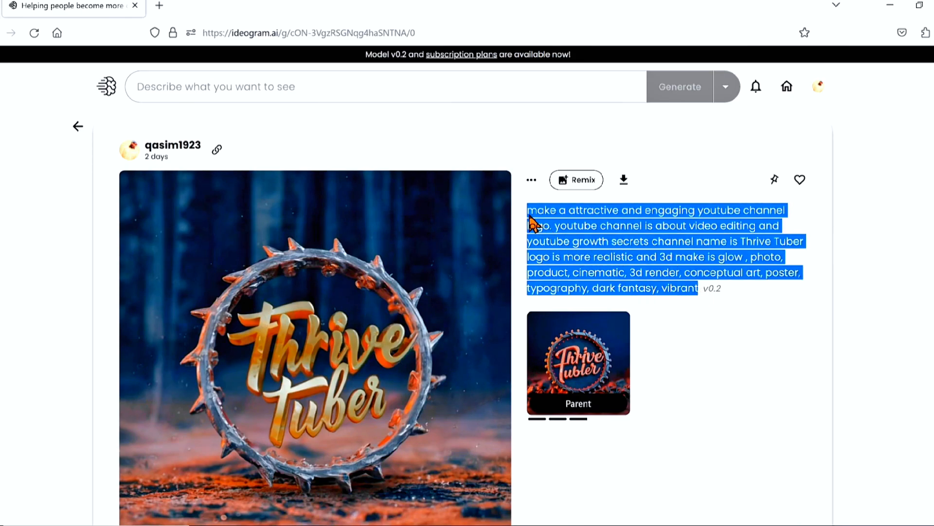
left_click(204, 82)
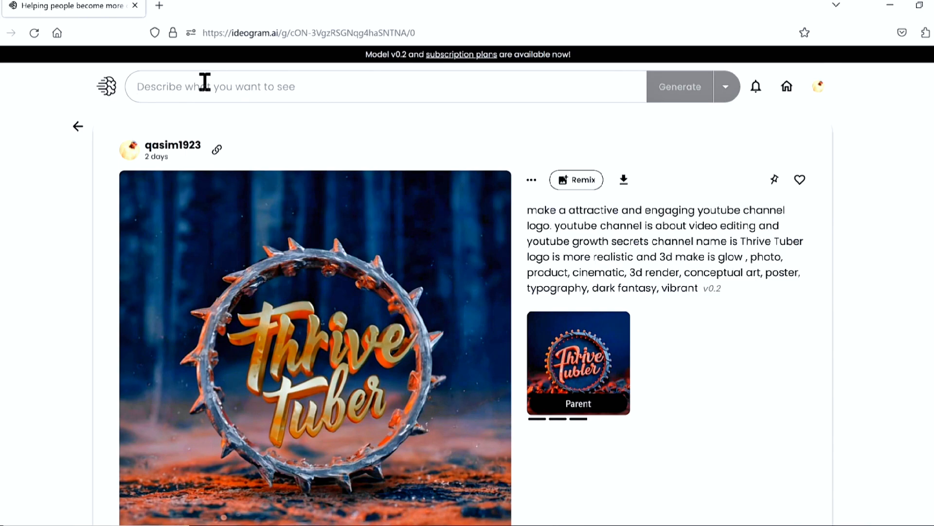
key("ctrl+v")
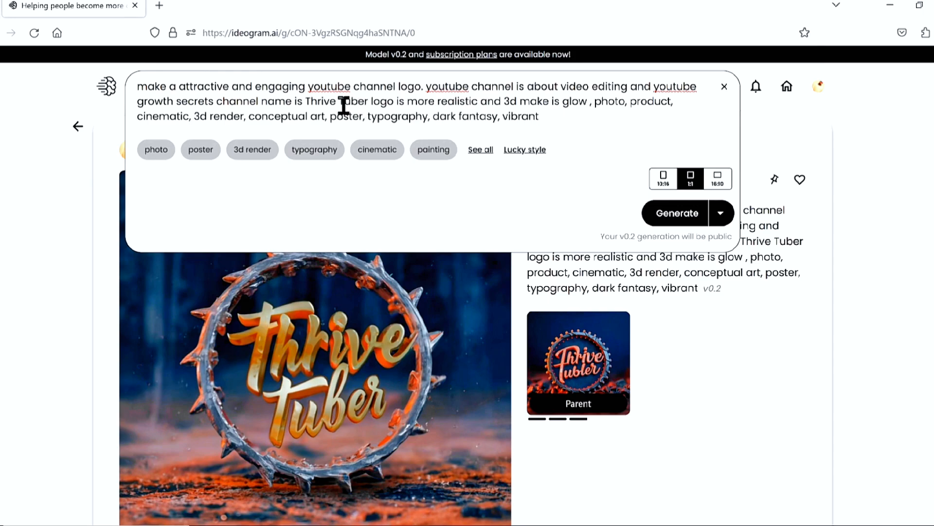
Remove the channel name "Thrive Tuber" from the prompt
left_click_drag(308, 101, 367, 101)
left_click(367, 100)
key("BackSpace")
key("BackSpace")
key("BackSpace")
key("BackSpace")
key("BackSpace")
key("BackSpace")
key("BackSpace")
key("BackSpace")
key("BackSpace")
key("BackSpace")
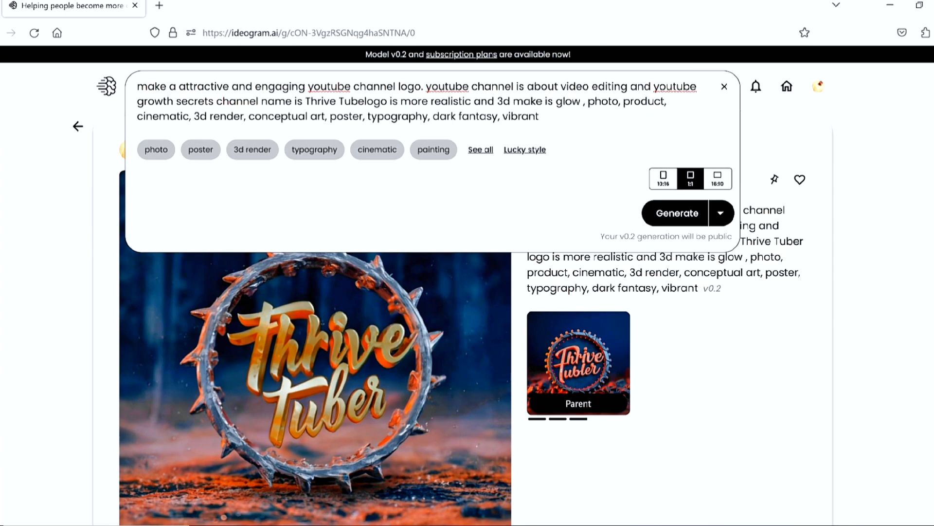
key("BackSpace")
key("BackSpace")
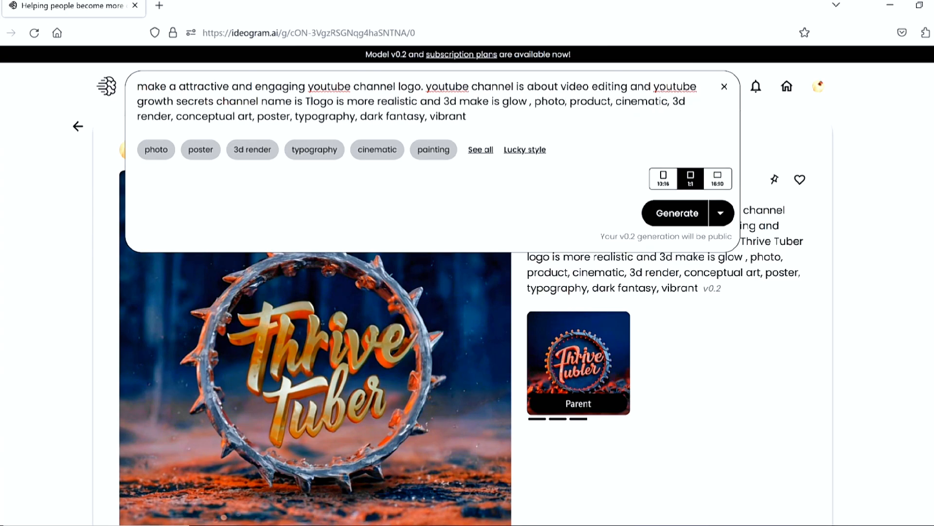
type("ga")
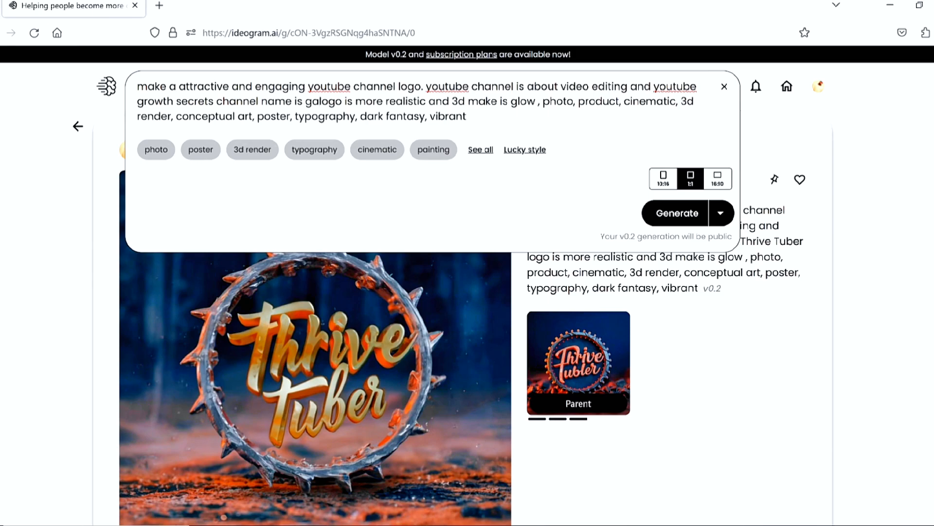
key("BackSpace")
key("BackSpace")
type("fa")
key("BackSpace")
key("BackSpace")
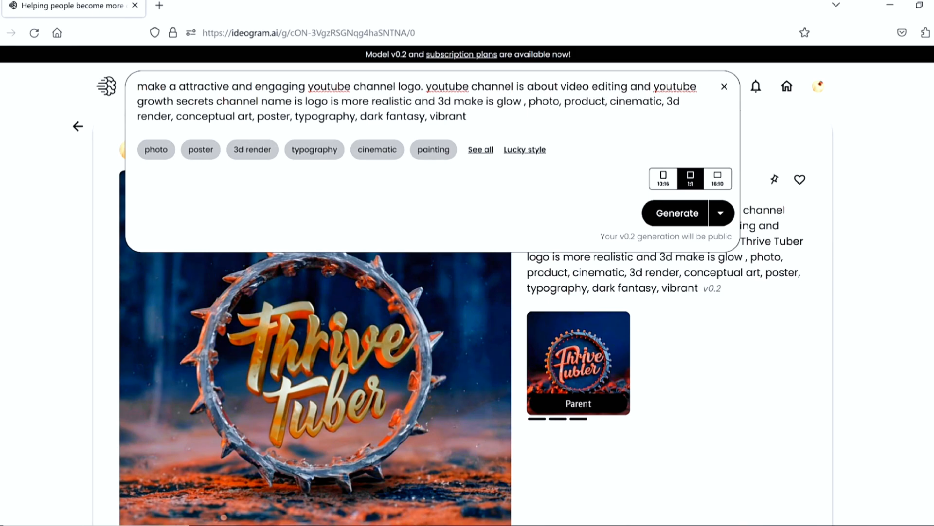
Enter "thrive fact" as the channel name in the prompt and generate the logo images
type("thrive ")
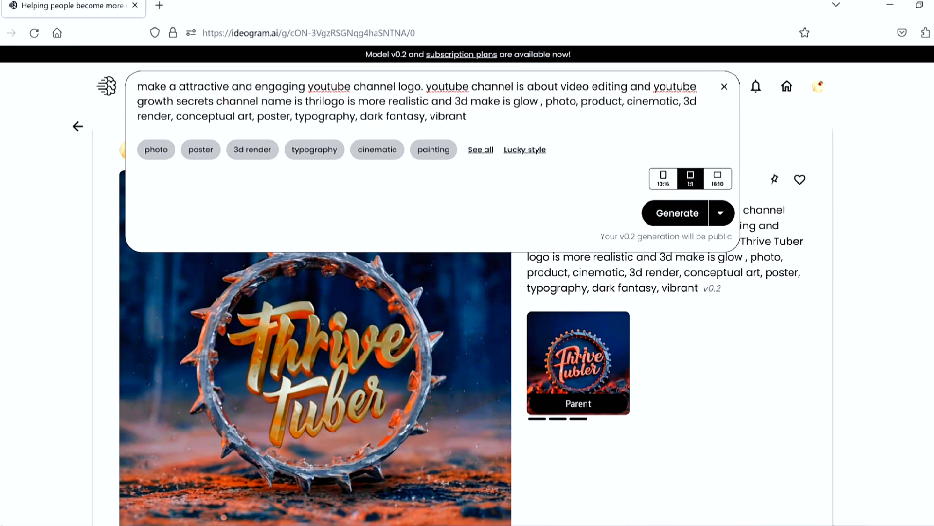
type("fast")
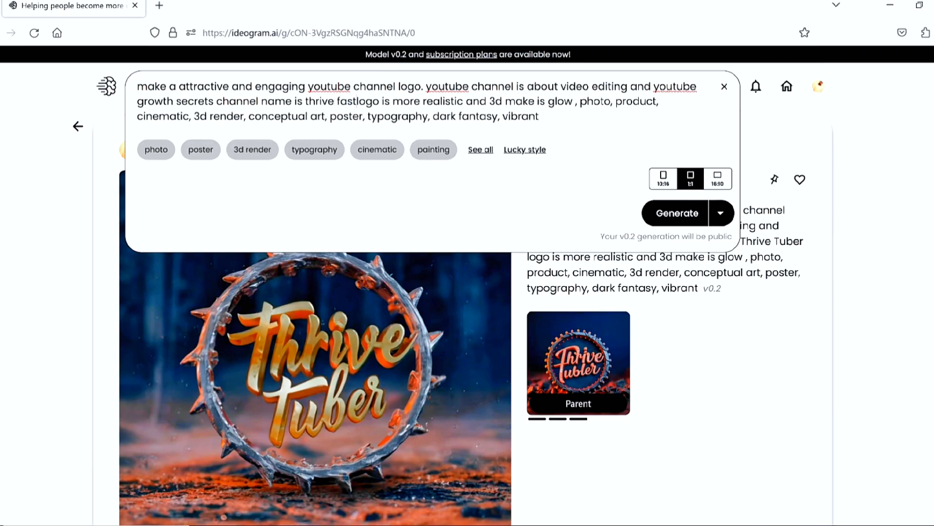
type("c")
key("BackSpace")
key("BackSpace")
key("BackSpace")
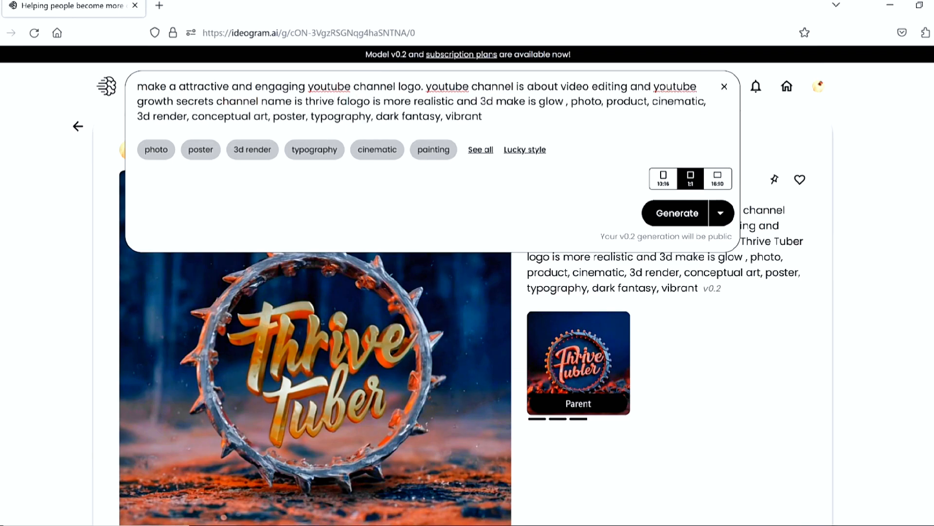
type("ct")
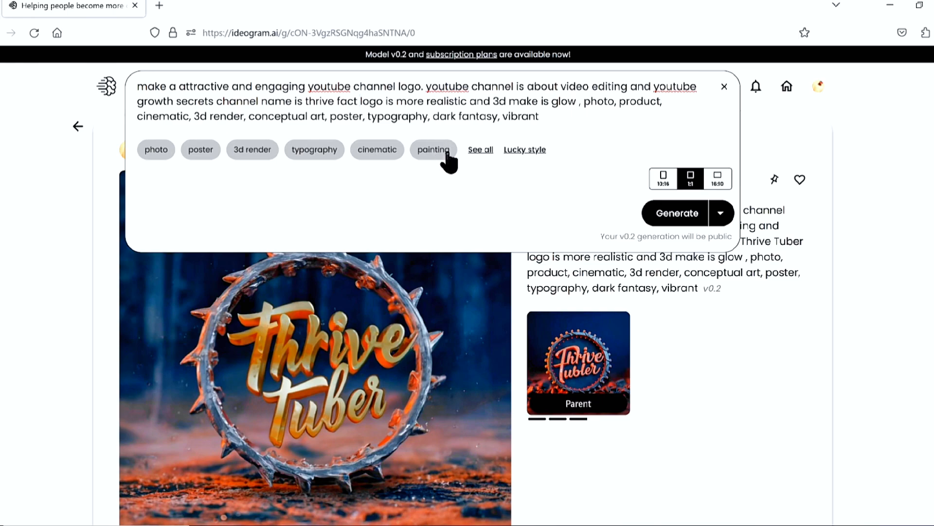
left_click(662, 215)
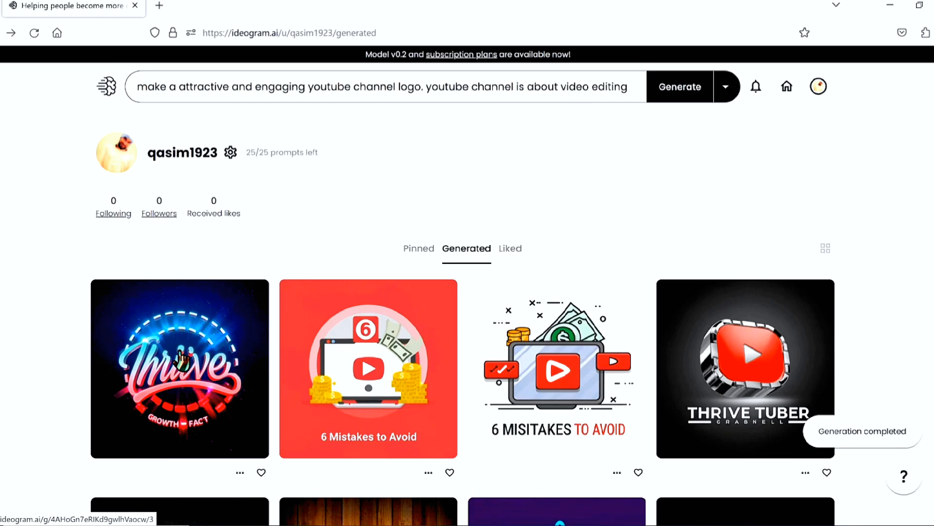
Open the newly generated blue-and-red Thrive logo and examine the other variants of the generation
left_click(183, 360)
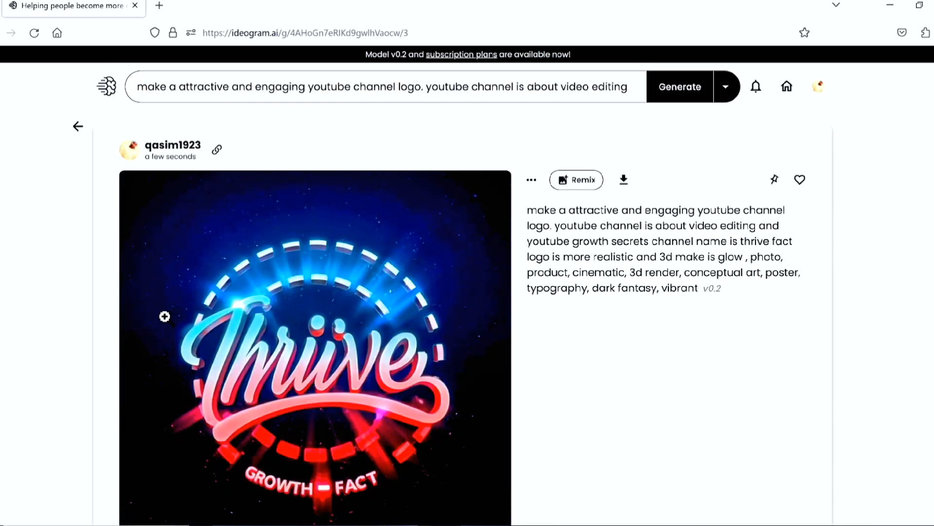
scroll(57, 308, "down", 3)
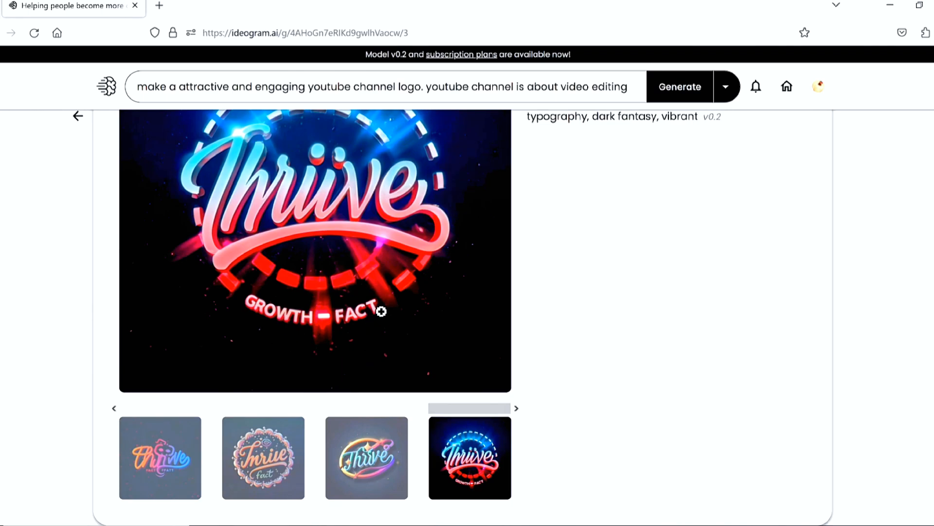
left_click(268, 471)
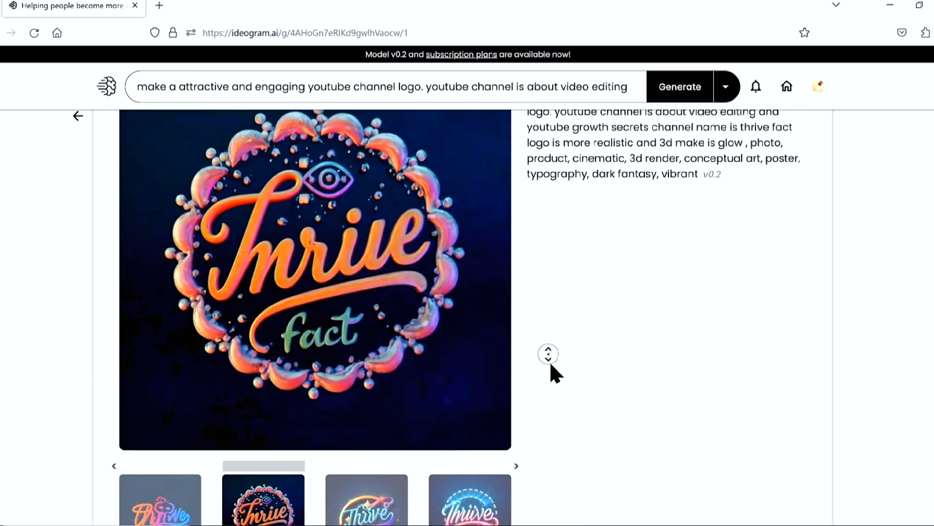
scroll(550, 361, "down", 1)
left_click(392, 469)
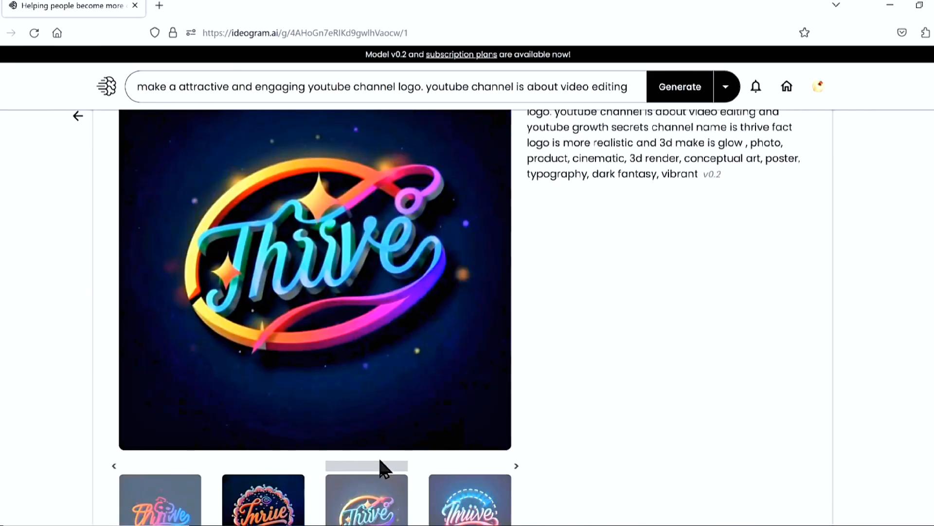
left_click(443, 498)
middle_click(541, 394)
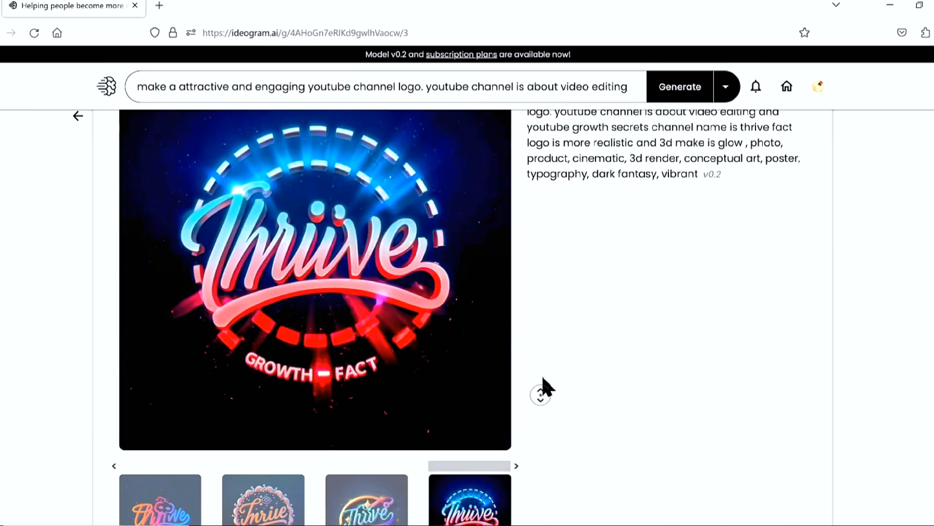
scroll(540, 394, "up", 2)
left_click(551, 337)
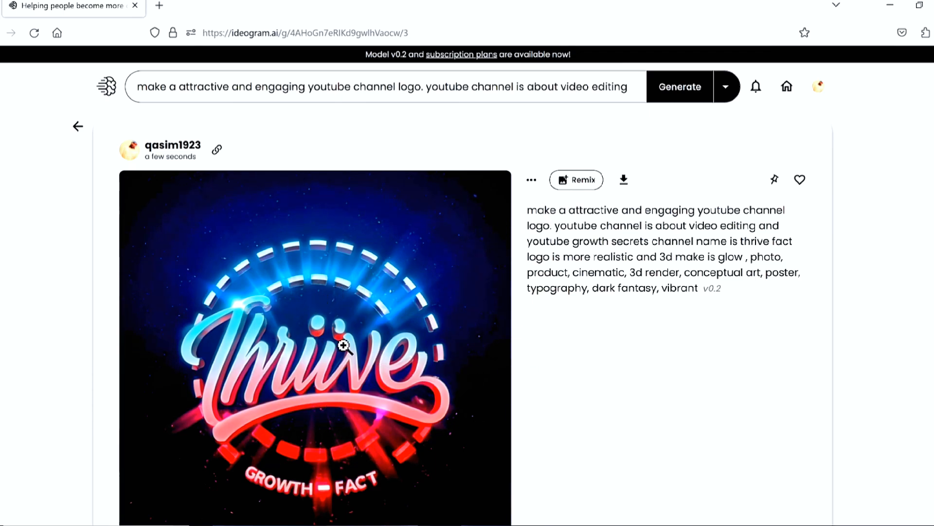
Remove the topic phrase "video editing and youtube growth secrets" from the logo prompt
left_click(283, 92)
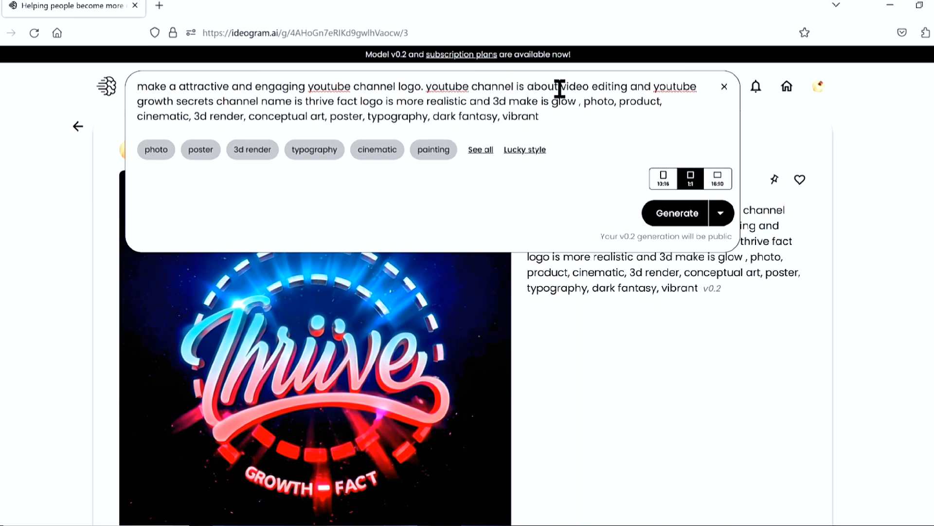
left_click_drag(559, 88, 560, 100)
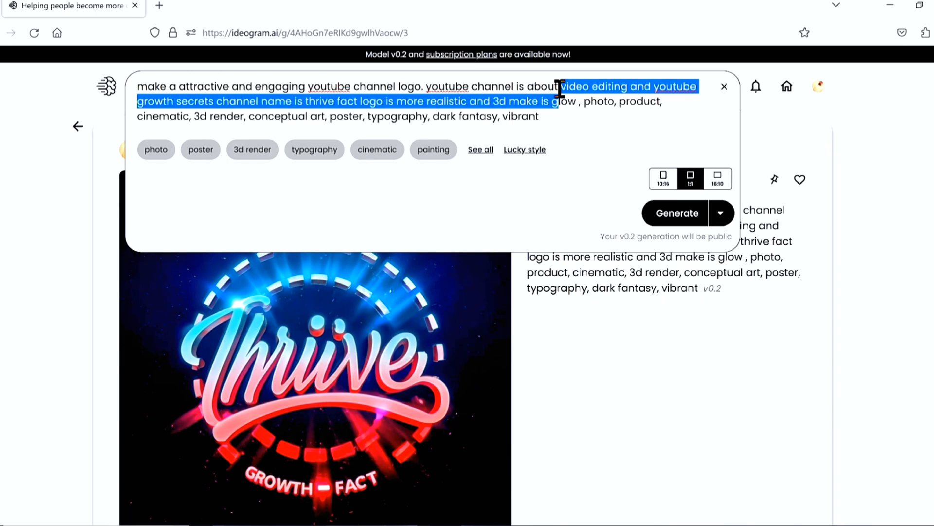
key("ctrl+shift+Left")
key("ctrl+shift+Left")
key("ctrl+shift+Left")
key("ctrl+shift+Left")
key("ctrl+shift+Left")
key("ctrl+shift+Left")
key("ctrl+shift+Left")
key("ctrl+shift+Left")
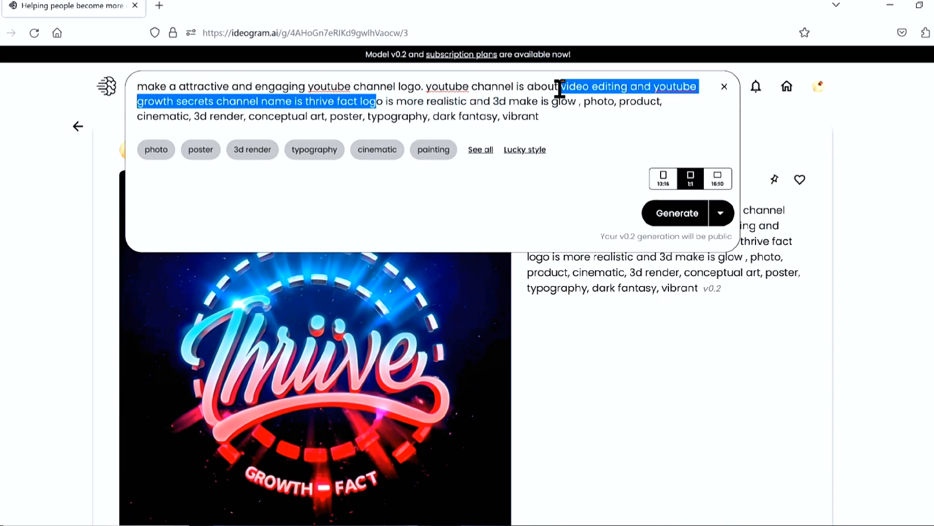
key("shift+Left")
key("shift+Left")
key("shift+Left")
key("shift+Left")
key("shift+Left")
key("shift+Left")
key("shift+Left")
key("shift+Left")
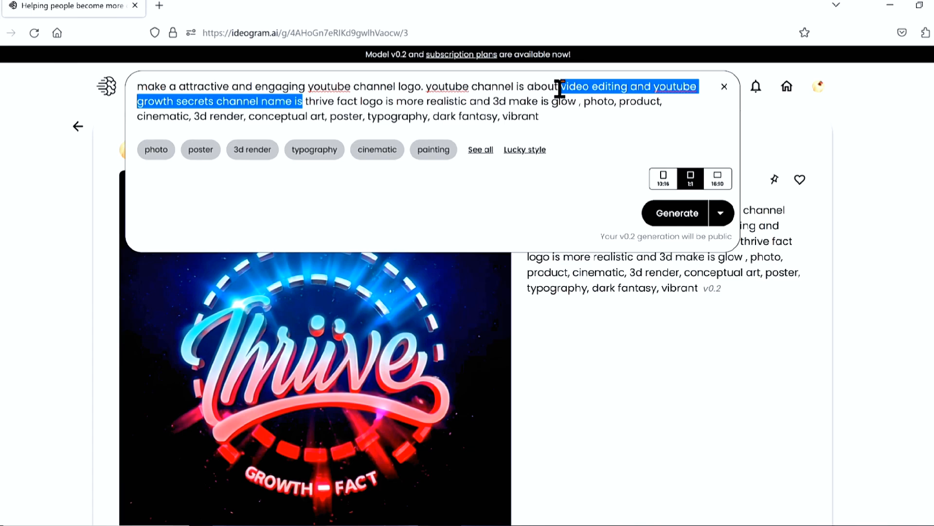
key("shift+Left")
key("shift+Left")
key("shift+Left")
key("shift+Left")
key("shift+Left")
key("shift+Left")
key("shift+Left")
key("shift+Left")
key("shift+Left")
key("shift+Left")
key("shift+Left")
key("shift+Left")
key("shift+Left")
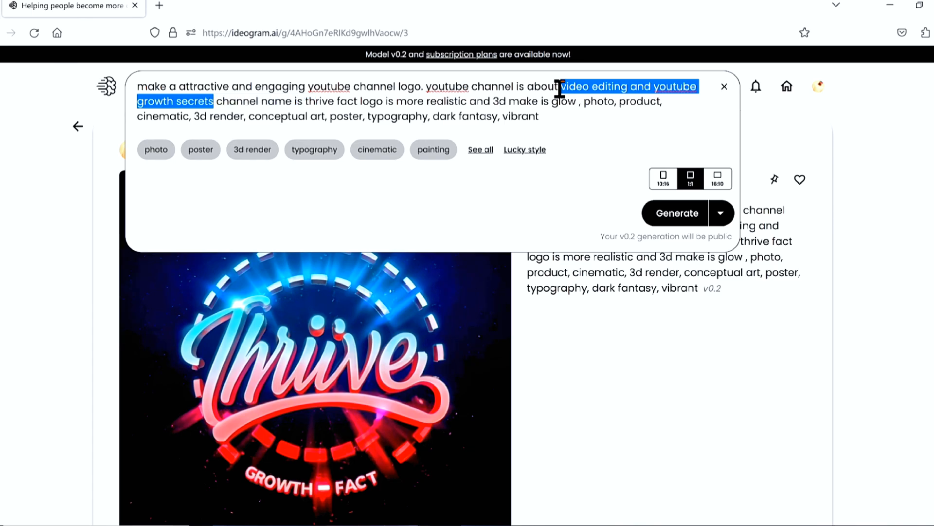
key("BackSpace")
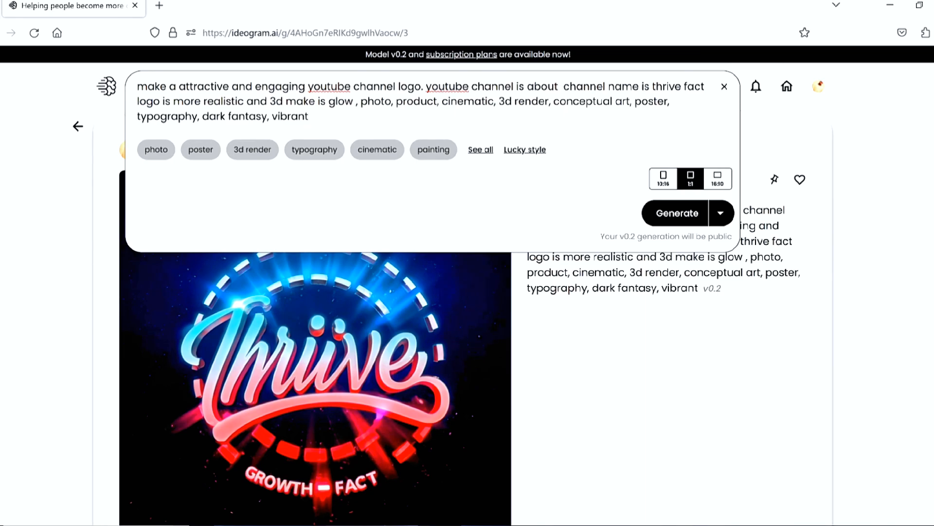
Enter "amazing facts" as the channel topic in the prompt, with the spelling corrected, and generate the logo images
type("fac")
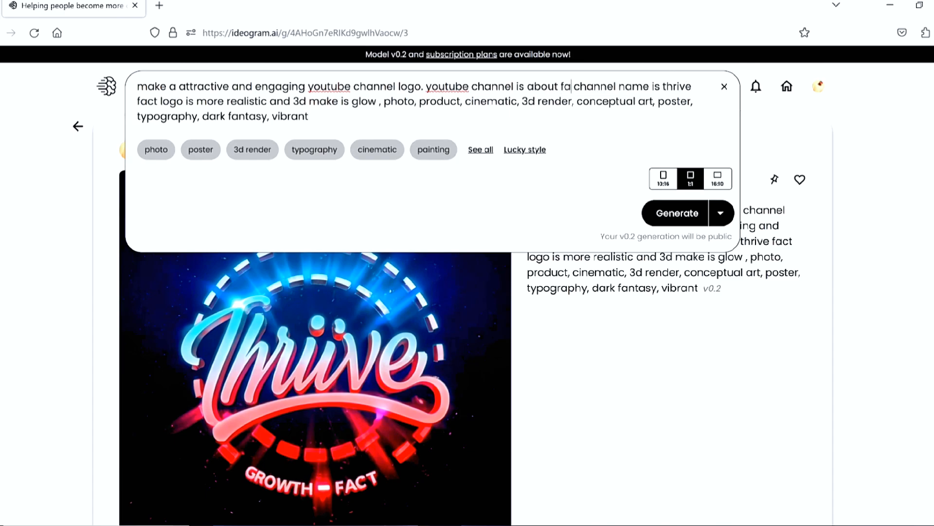
key("BackSpace")
key("BackSpace")
key("BackSpace")
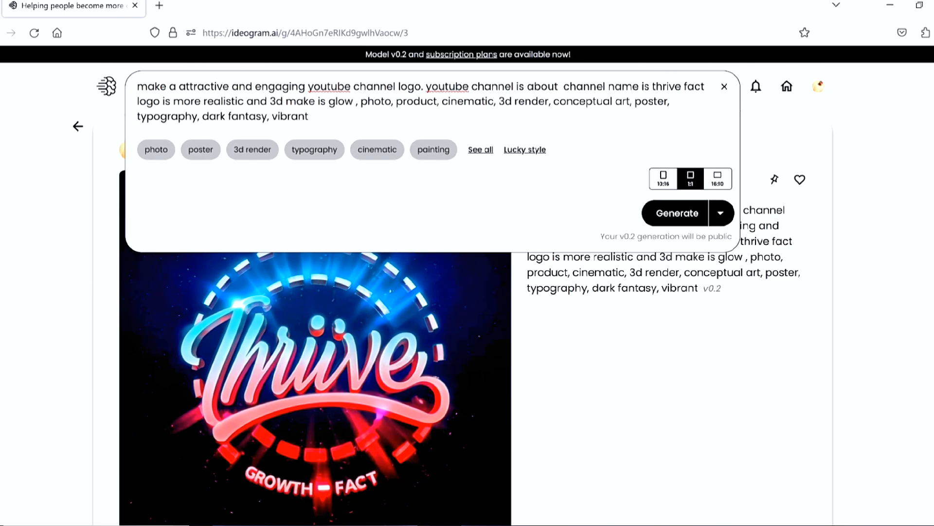
type("amzing facts")
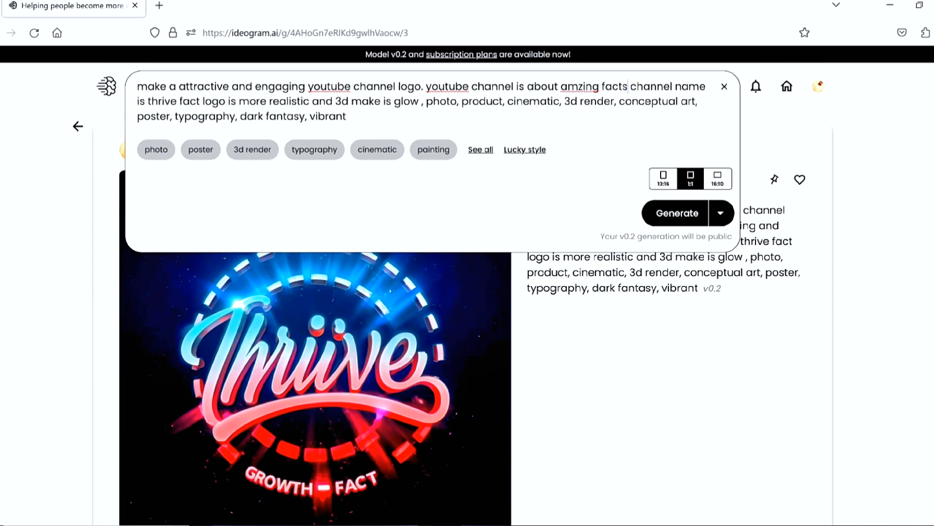
right_click(586, 88)
left_click(600, 99)
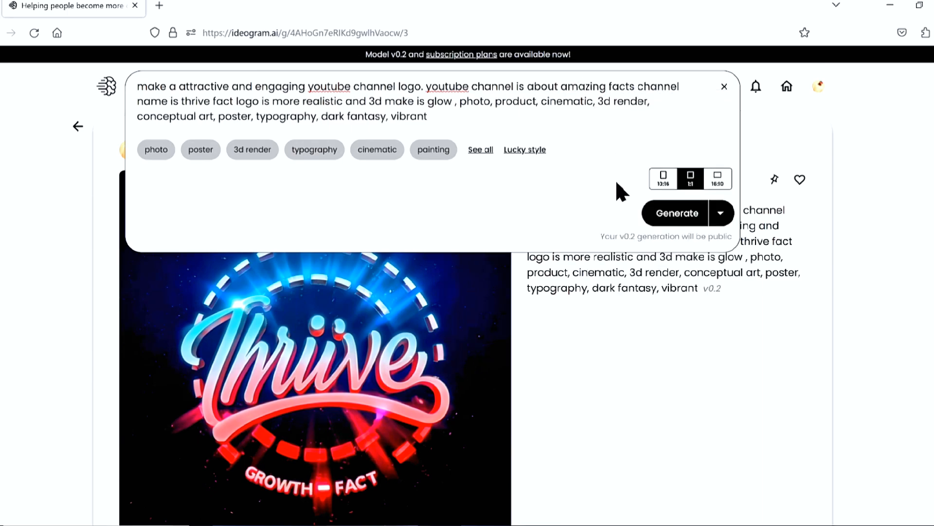
left_click(663, 214)
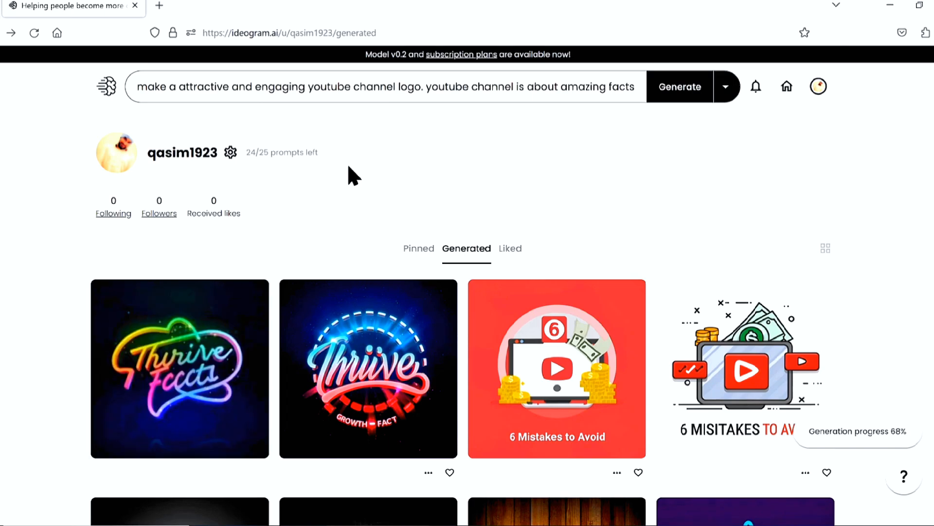
Open the newly generated rainbow neon Thrive Facts logo and examine the other three variants of the generation
left_click(199, 365)
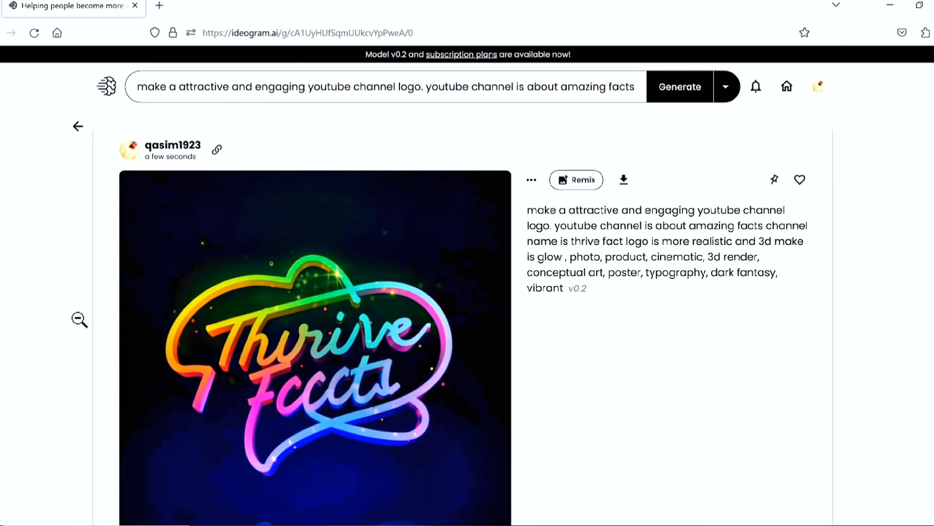
scroll(78, 319, "down", 4)
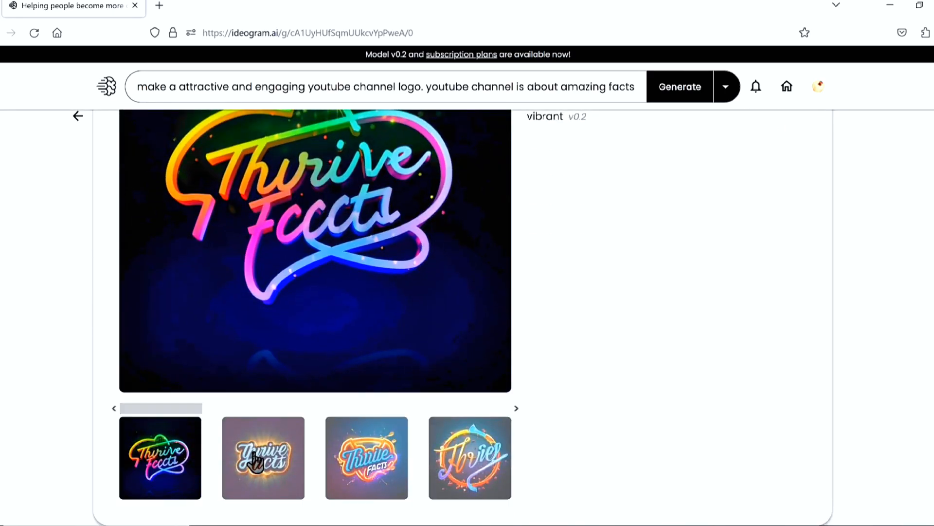
left_click(260, 465)
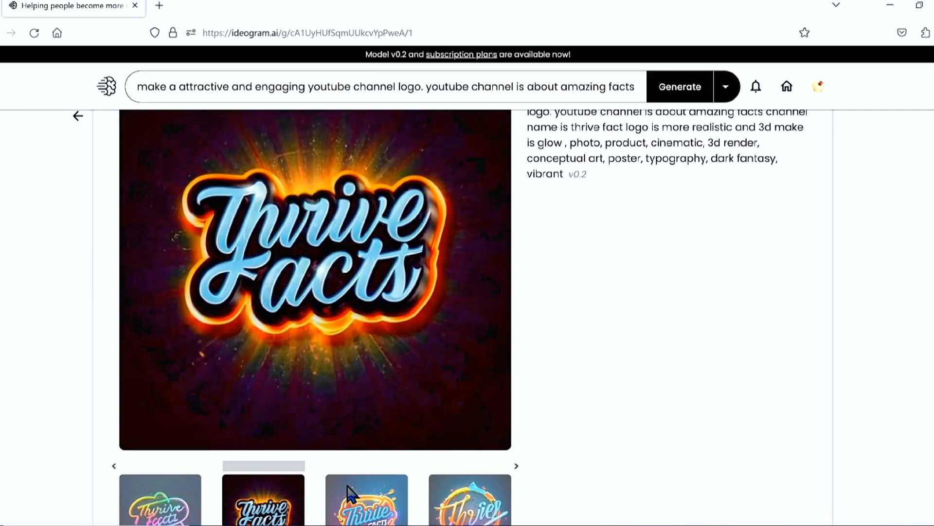
left_click(359, 500)
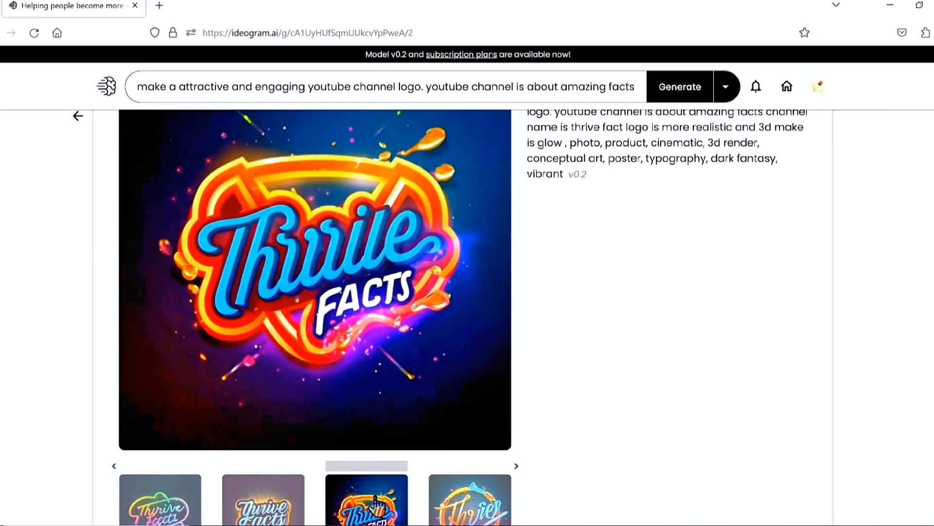
left_click(477, 516)
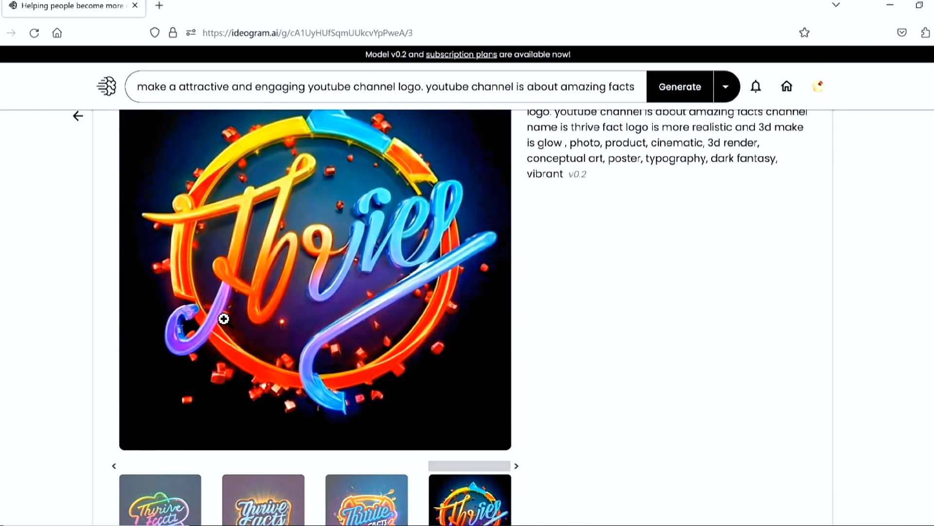
scroll(91, 304, "up", 3)
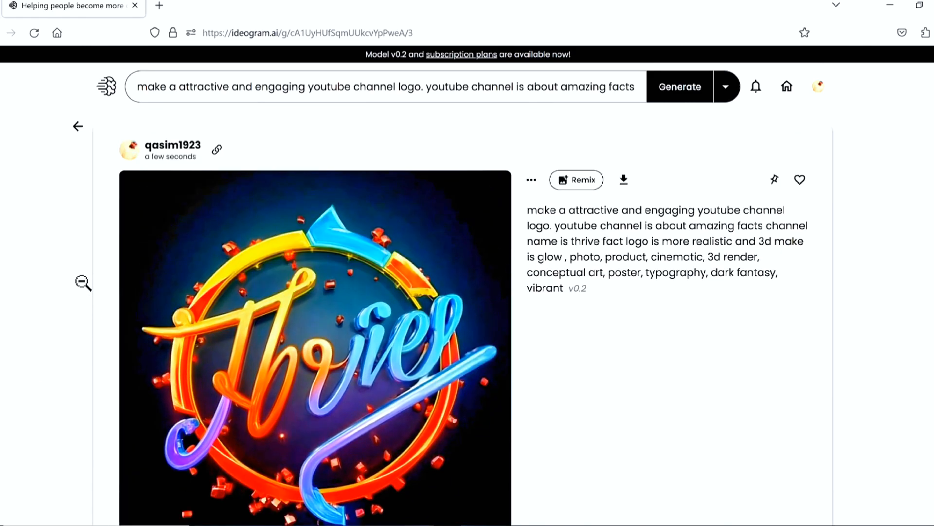
Start a new prompt from the home page: "make a logo for my youtube channel and my channel is about latest movies reviews and reactions"
left_click(105, 91)
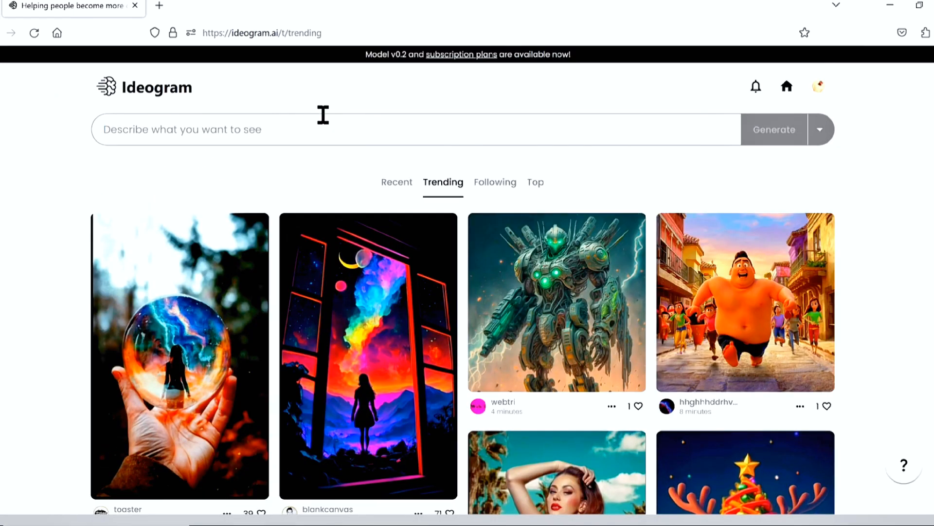
left_click(323, 115)
type("make")
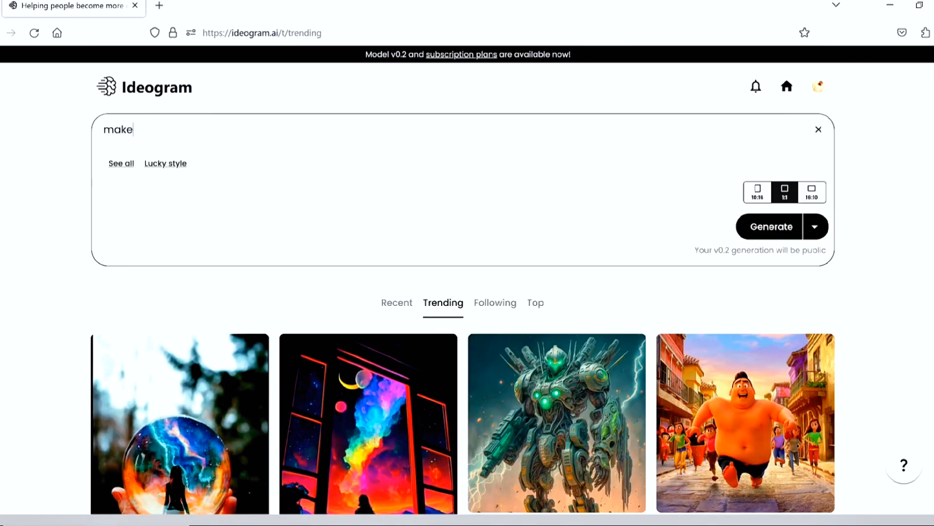
type(" a logo for my youtube channel and my channel is about lates")
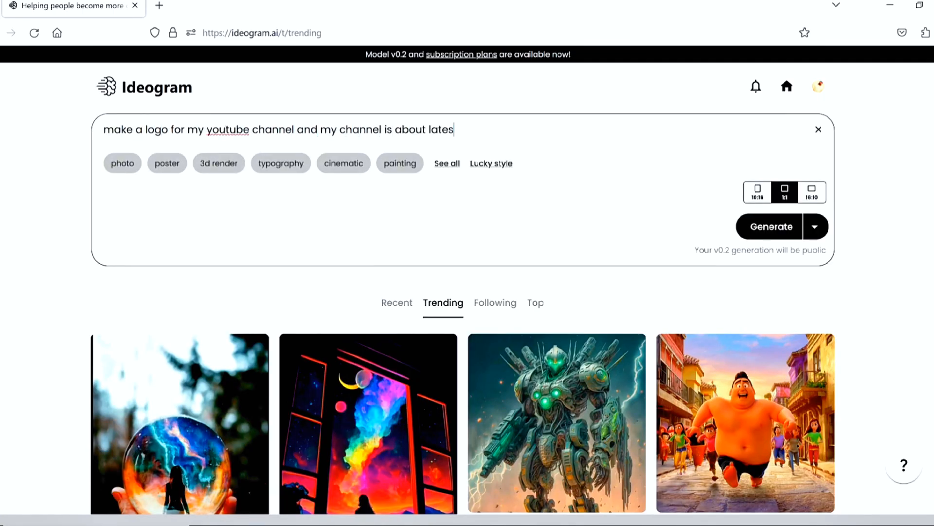
type("t movies reviews and reactions")
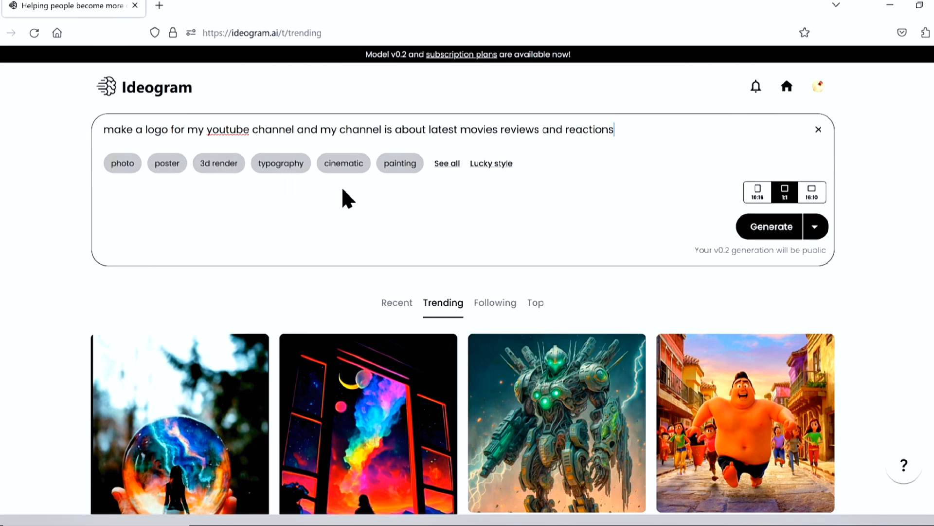
Add the styles 3d render, photo, typography, cinematic, product and dark fantasy to the prompt and generate the images
left_click(446, 165)
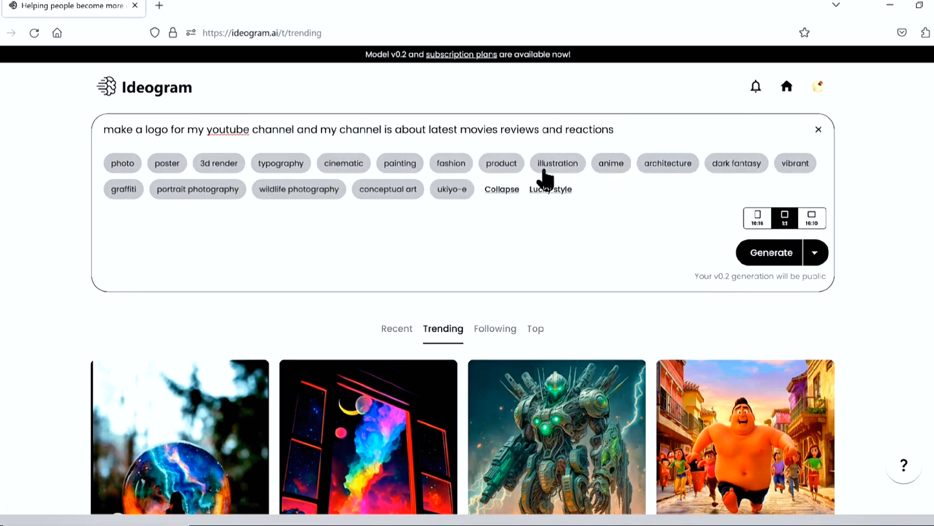
left_click(226, 165)
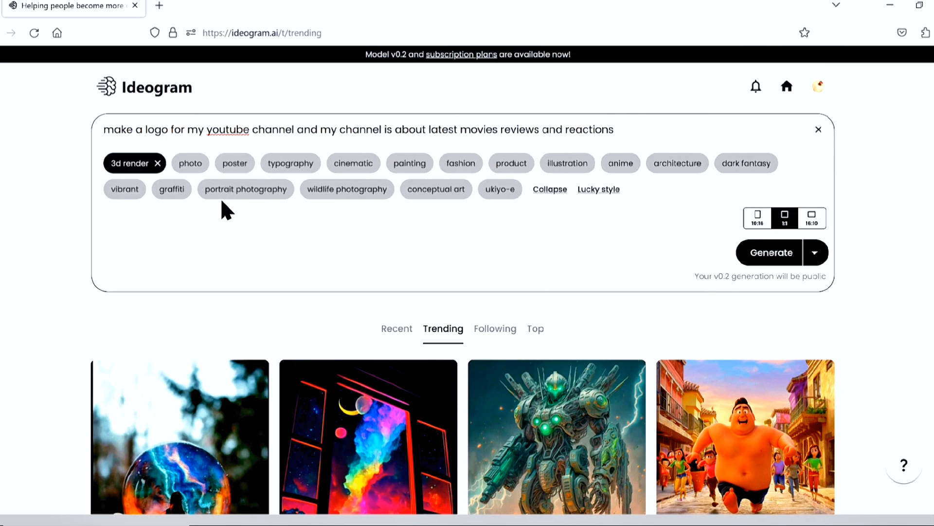
left_click(189, 162)
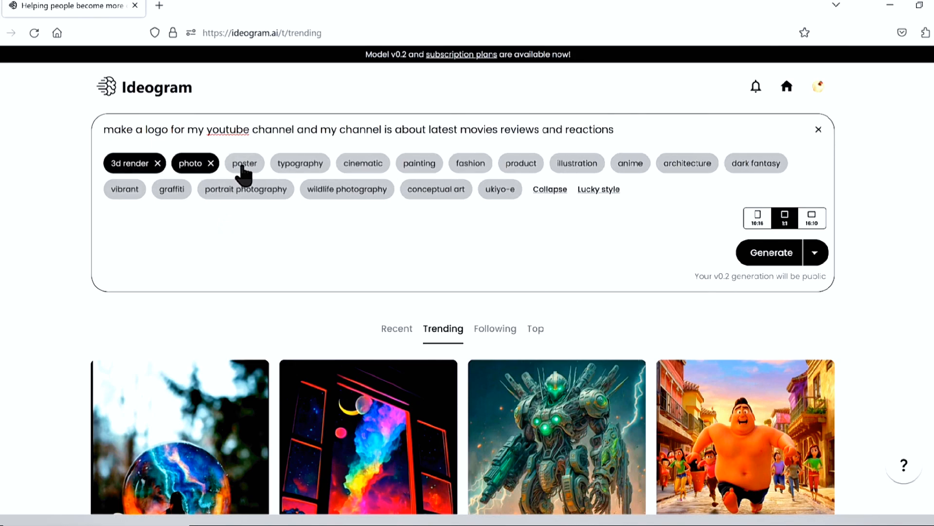
left_click(298, 168)
left_click(382, 168)
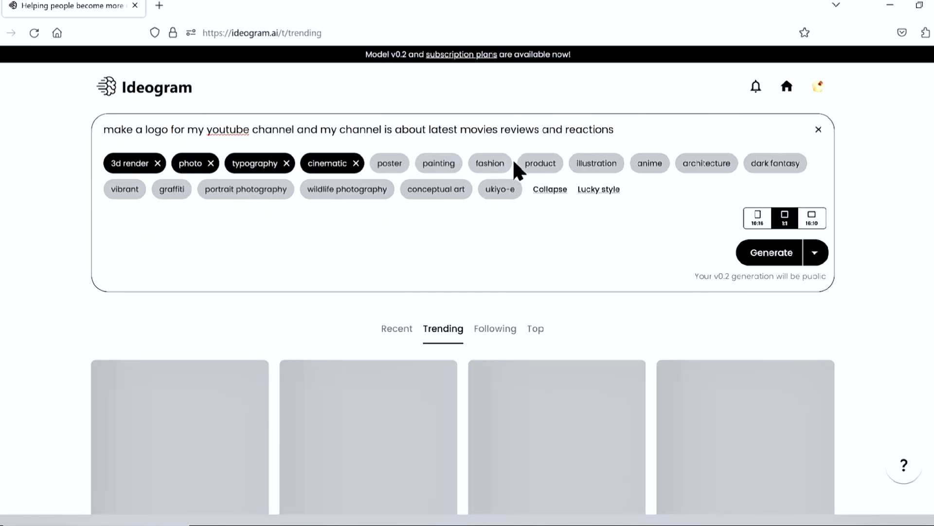
left_click(541, 170)
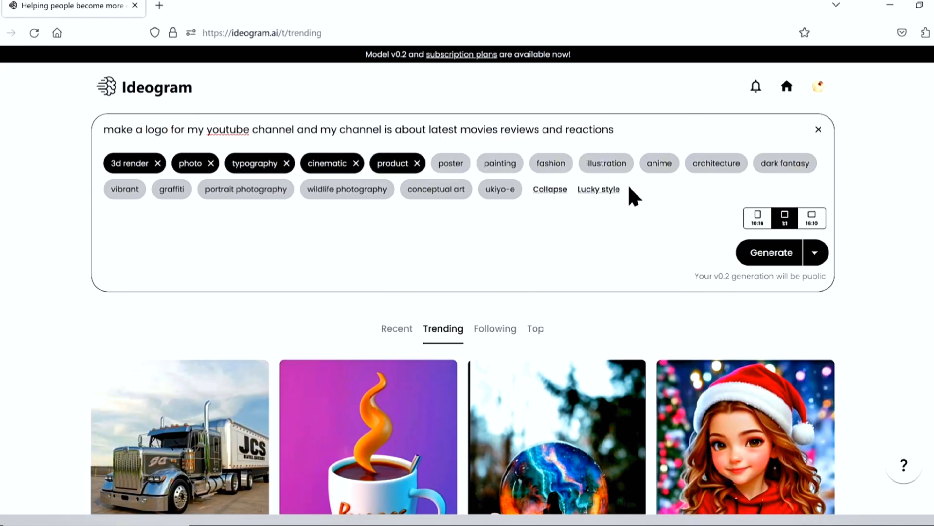
left_click(763, 166)
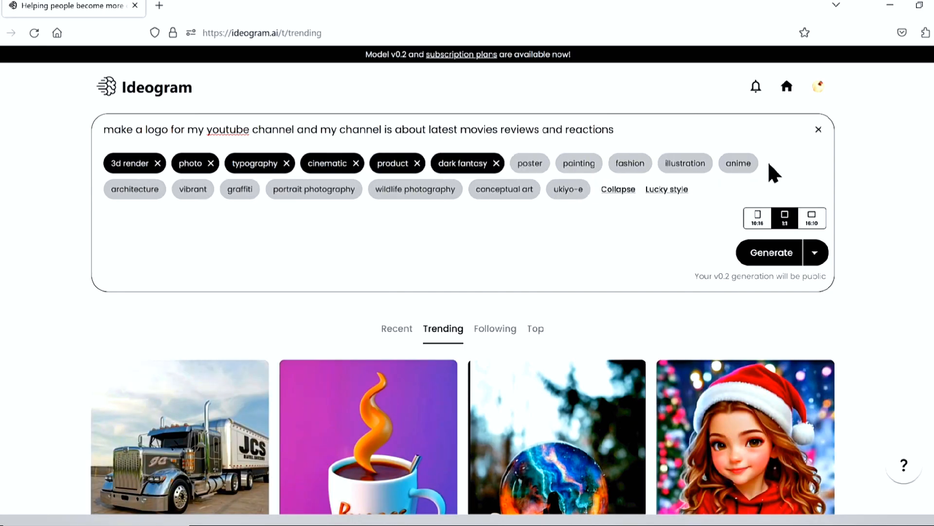
left_click(750, 263)
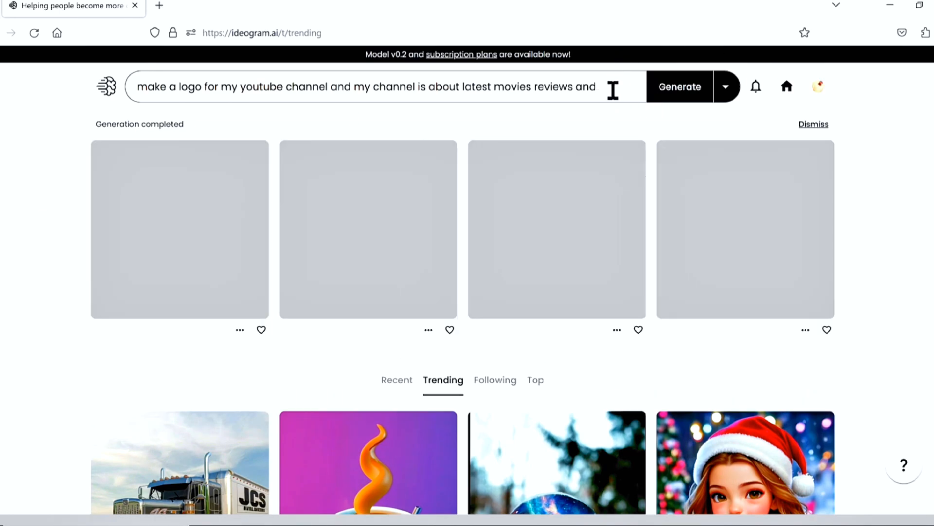
Remove the dark fantasy style, append "my channel name is thrive tv" to the prompt and generate the logos again
left_click(613, 89)
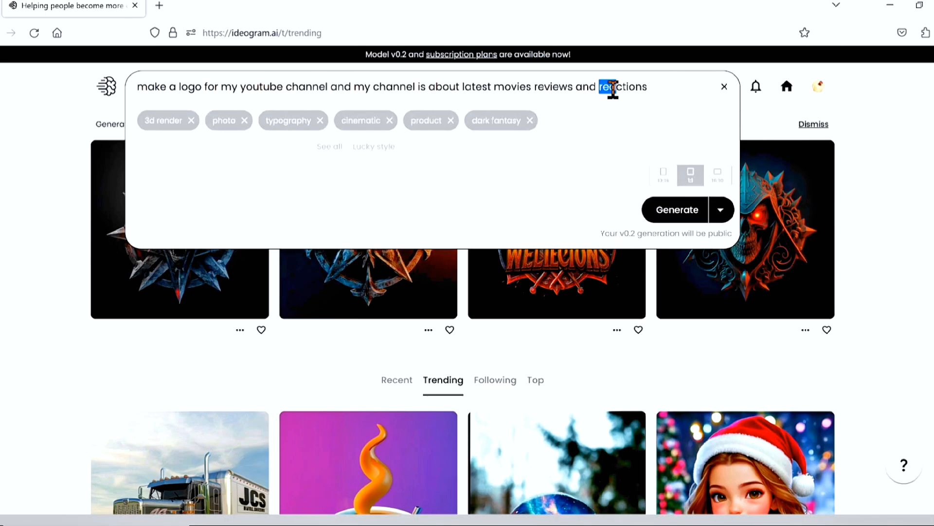
left_click(530, 122)
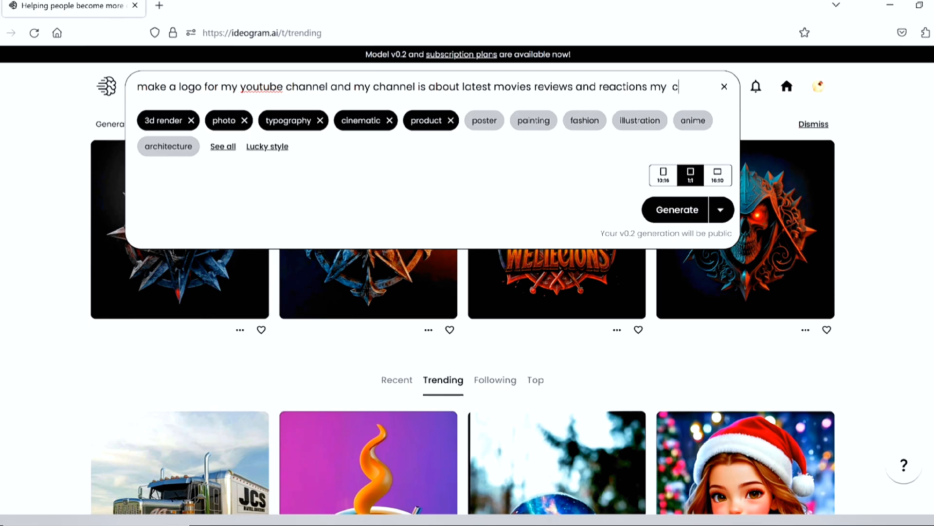
type("hannel name is thrive tv")
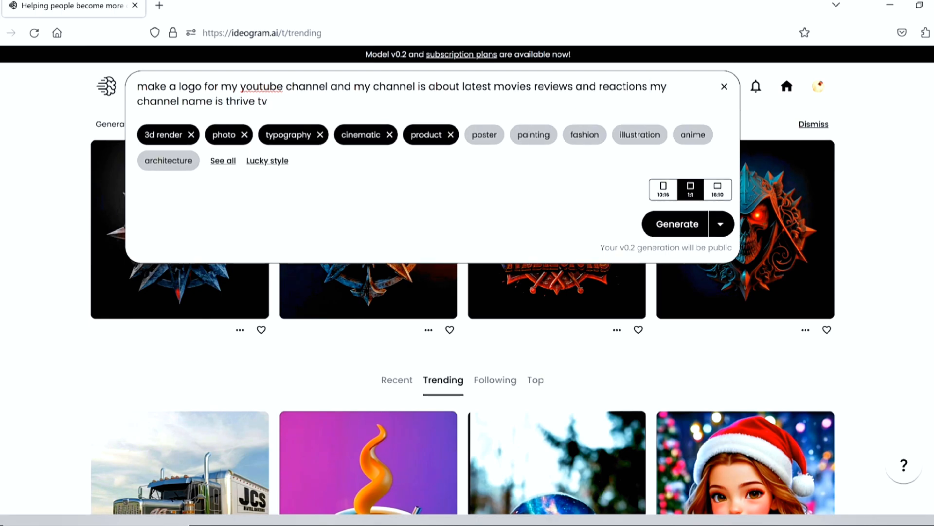
left_click(677, 225)
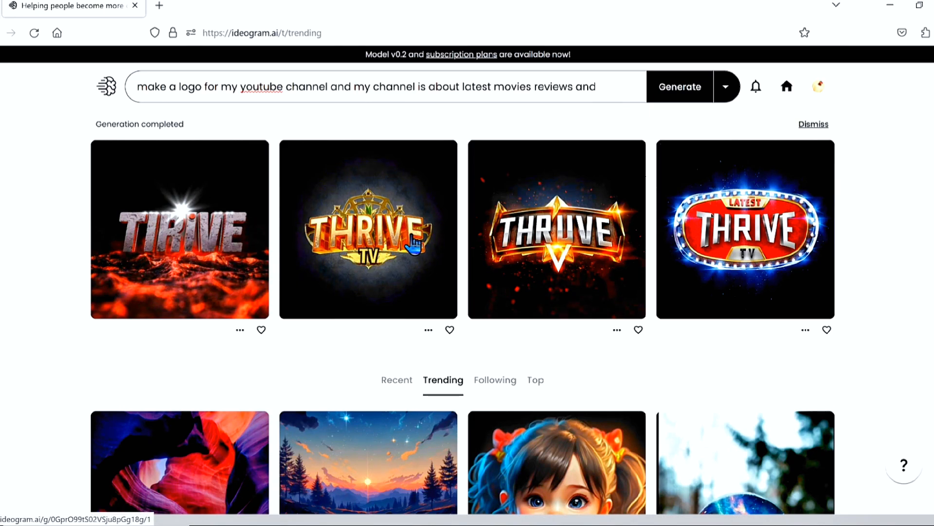
Remix the first generated logo with the glowing lava ground, appending "more realistic and dramatic,engage audience" to the prompt, and generate the images
left_click(199, 251)
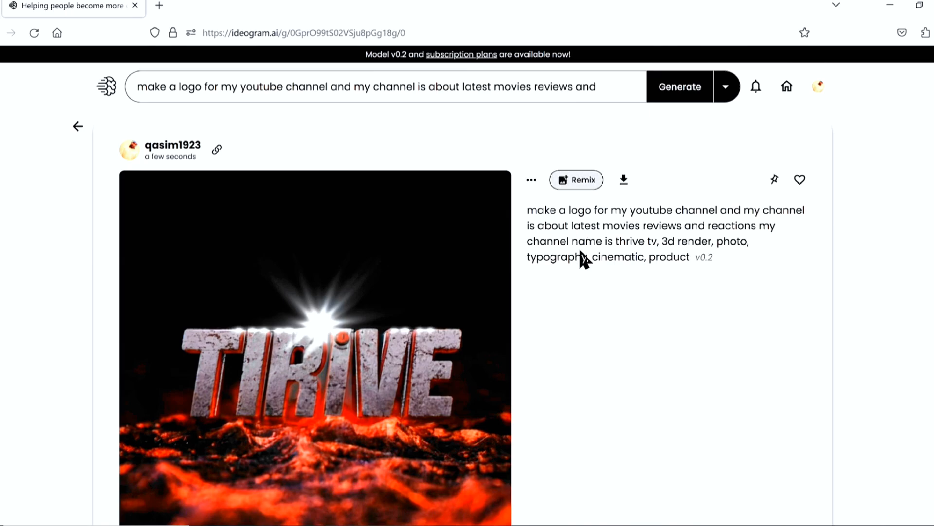
left_click(297, 99)
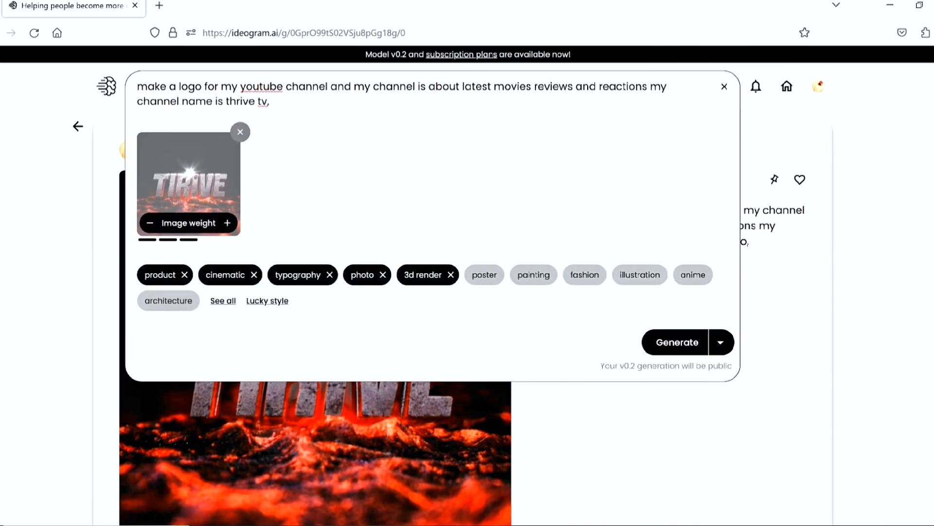
type("more realistic and dramatic,engage audience")
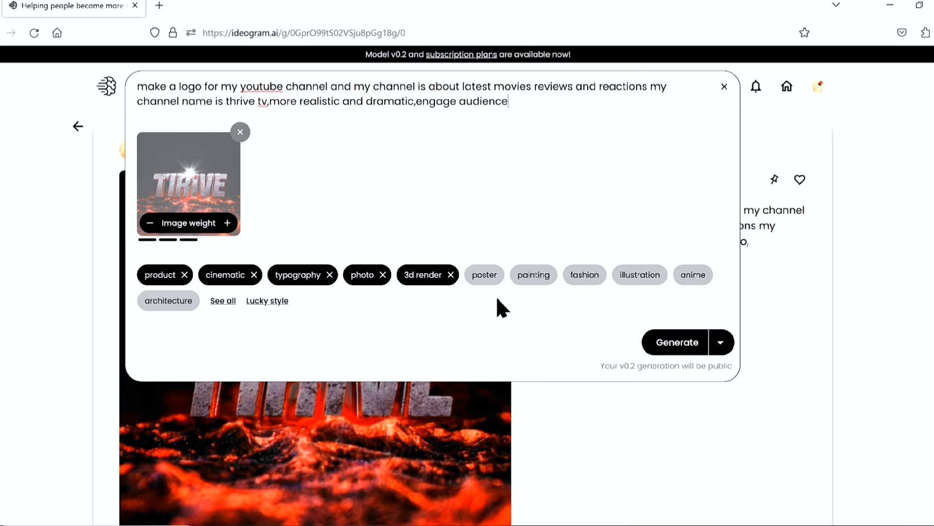
left_click(675, 347)
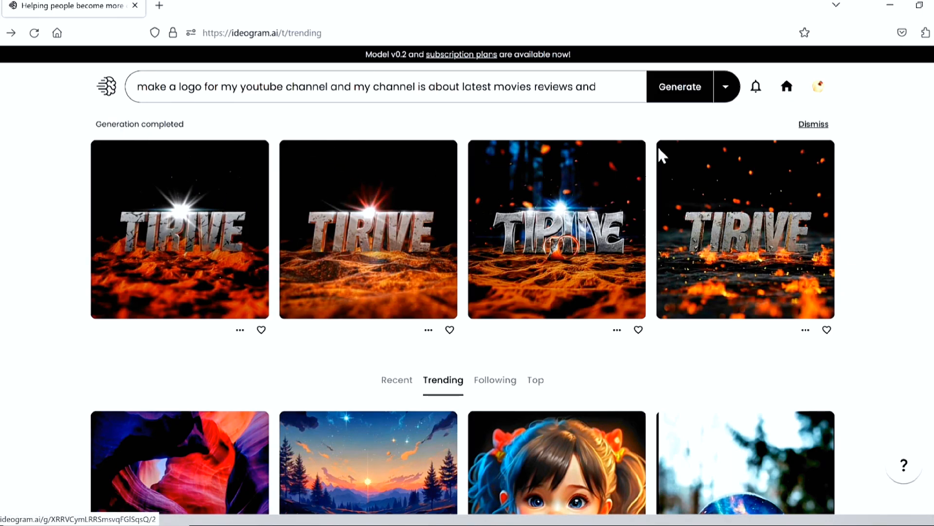
Open the gold-framed logo of the earlier Thrive TV generation from the profile's generated images and examine its other three variants
left_click(816, 88)
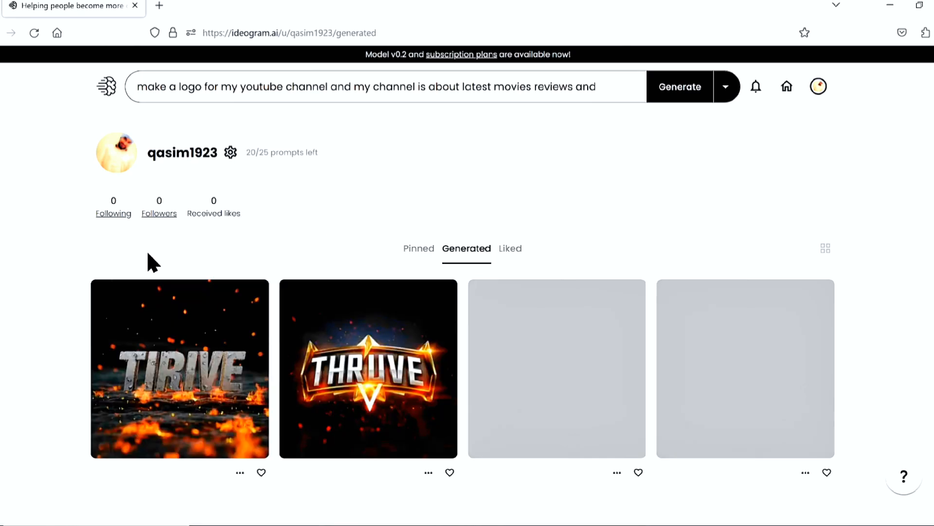
left_click(353, 370)
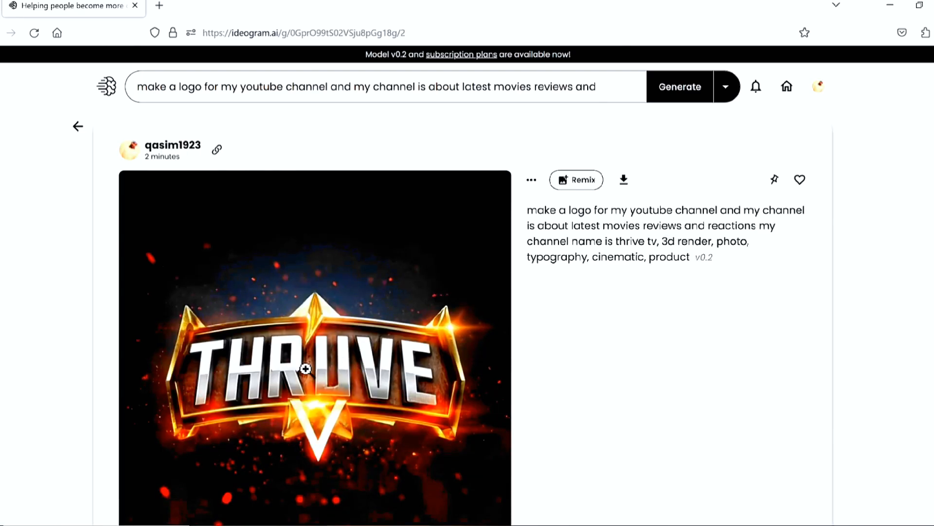
scroll(15, 296, "down", 3)
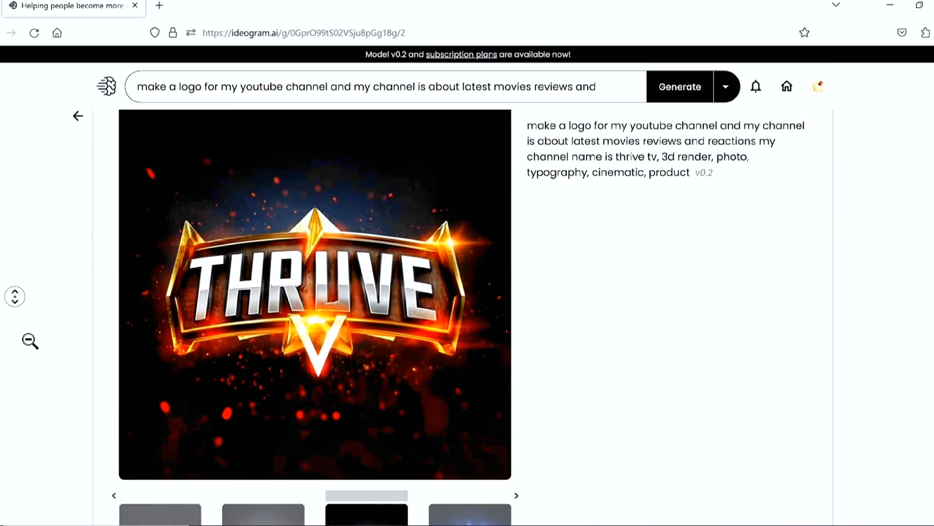
left_click(281, 491)
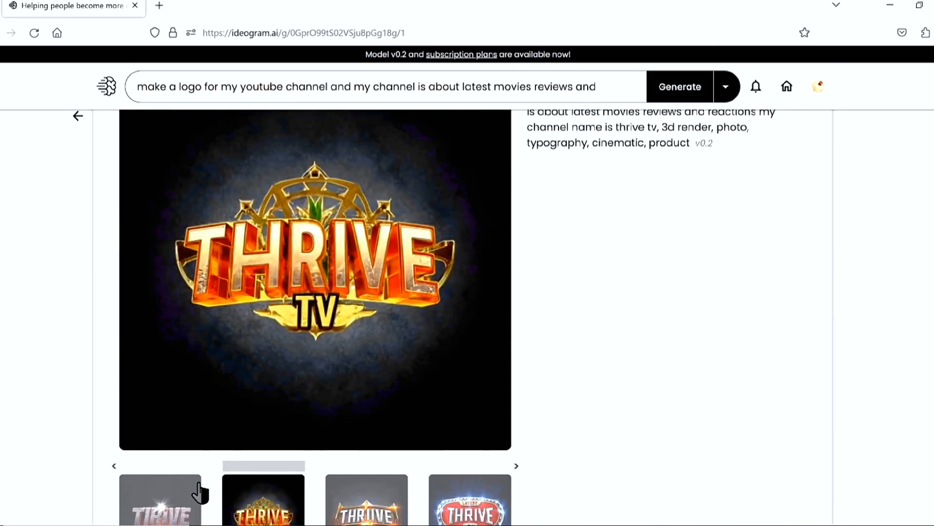
left_click(175, 514)
left_click(455, 513)
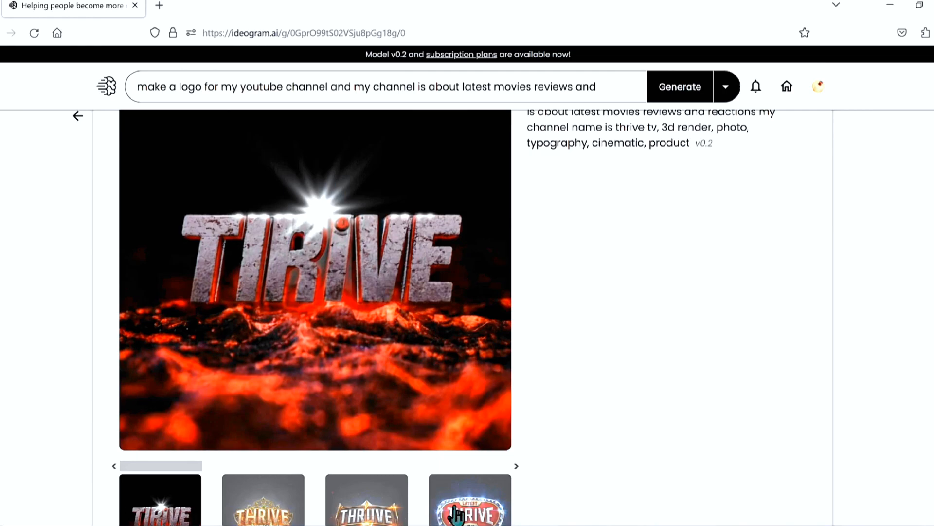
middle_click(30, 280)
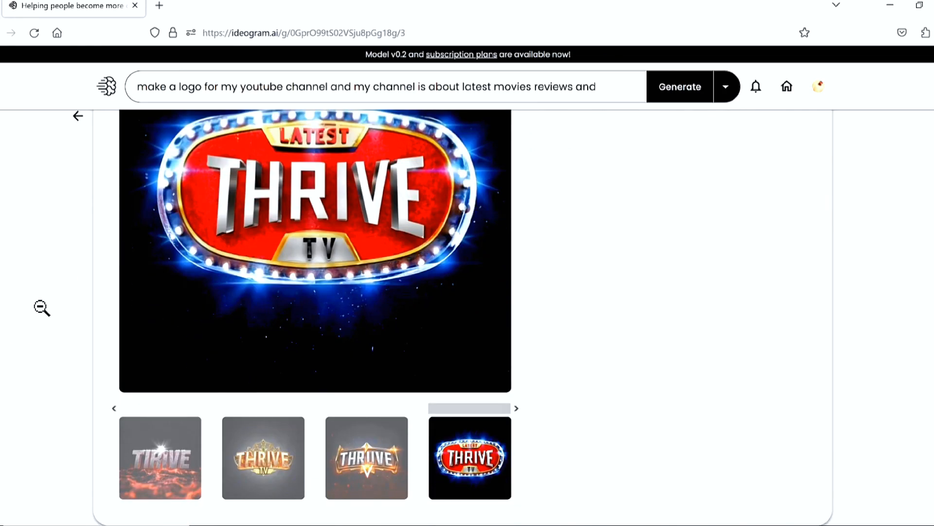